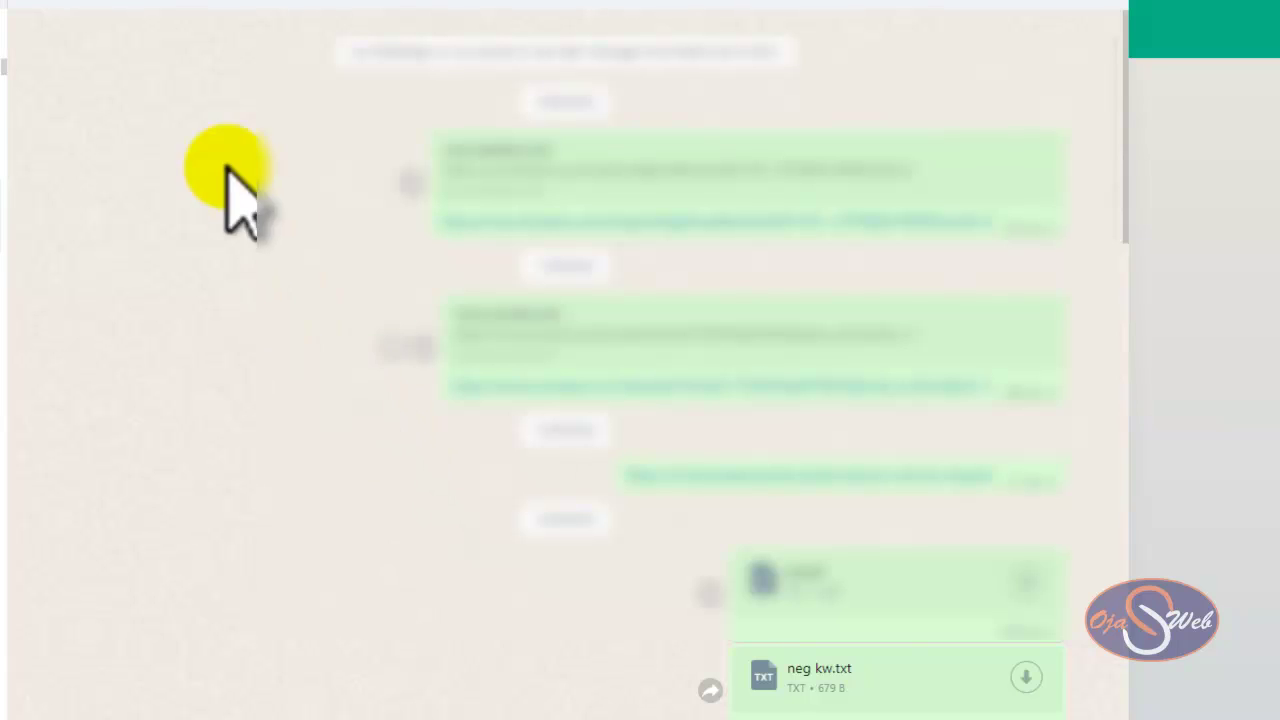
Open the ODS ACHIEVE group's info panel and scroll down to its participant list.
{"action": "left_click", "coordinate": [214, 27]}
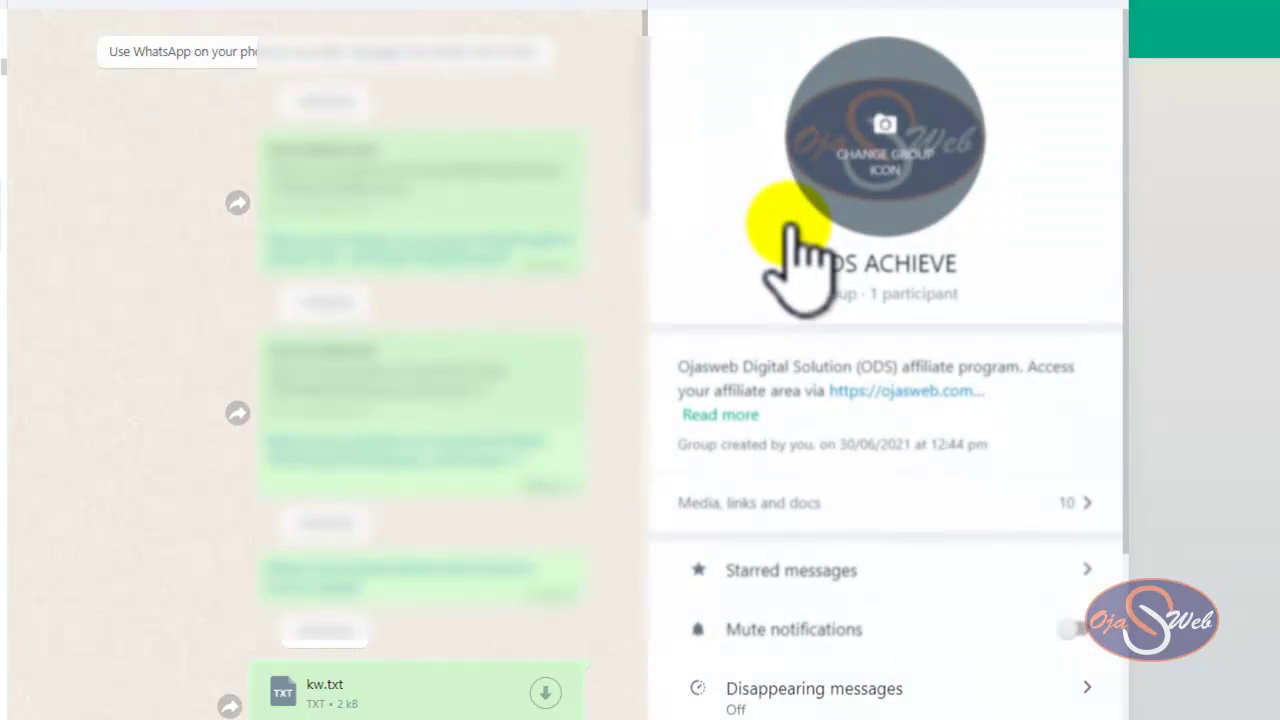
{"action": "scroll", "coordinate": [800, 240], "scroll_direction": "down", "scroll_amount": 3}
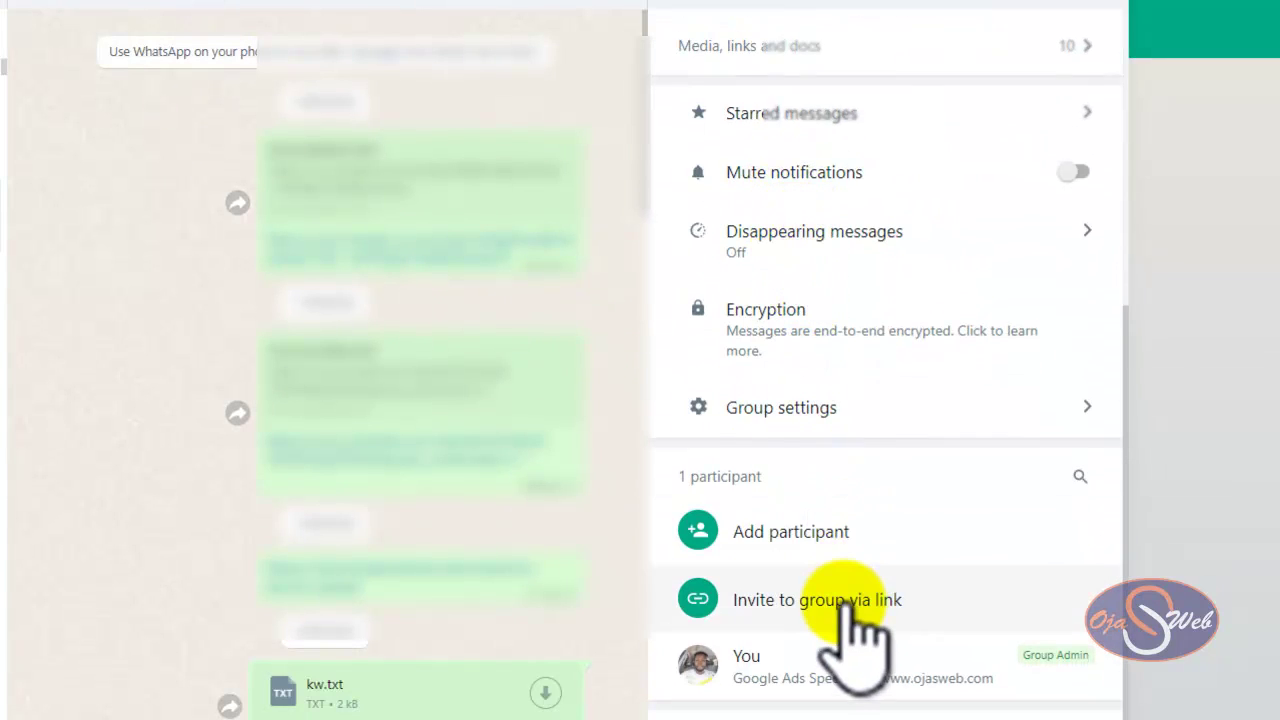
Copy the ODS ACHIEVE group's invite link.
{"action": "left_click", "coordinate": [842, 598]}
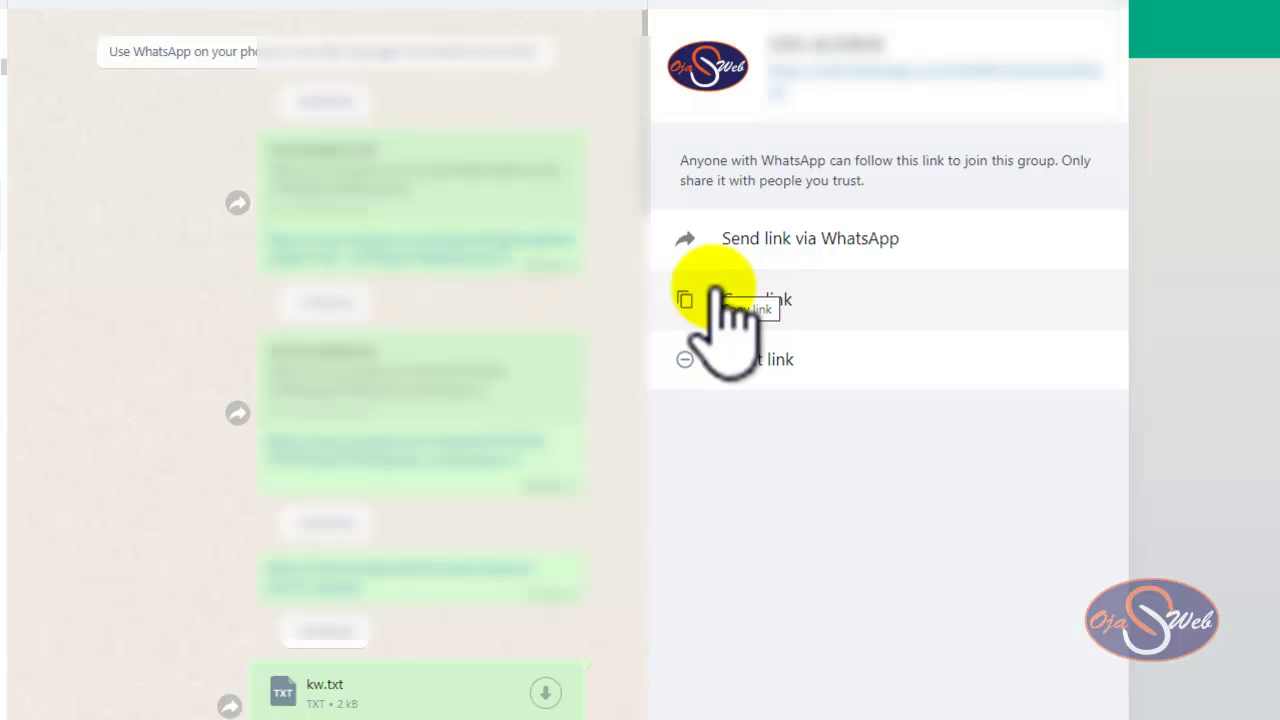
{"action": "left_click", "coordinate": [716, 292]}
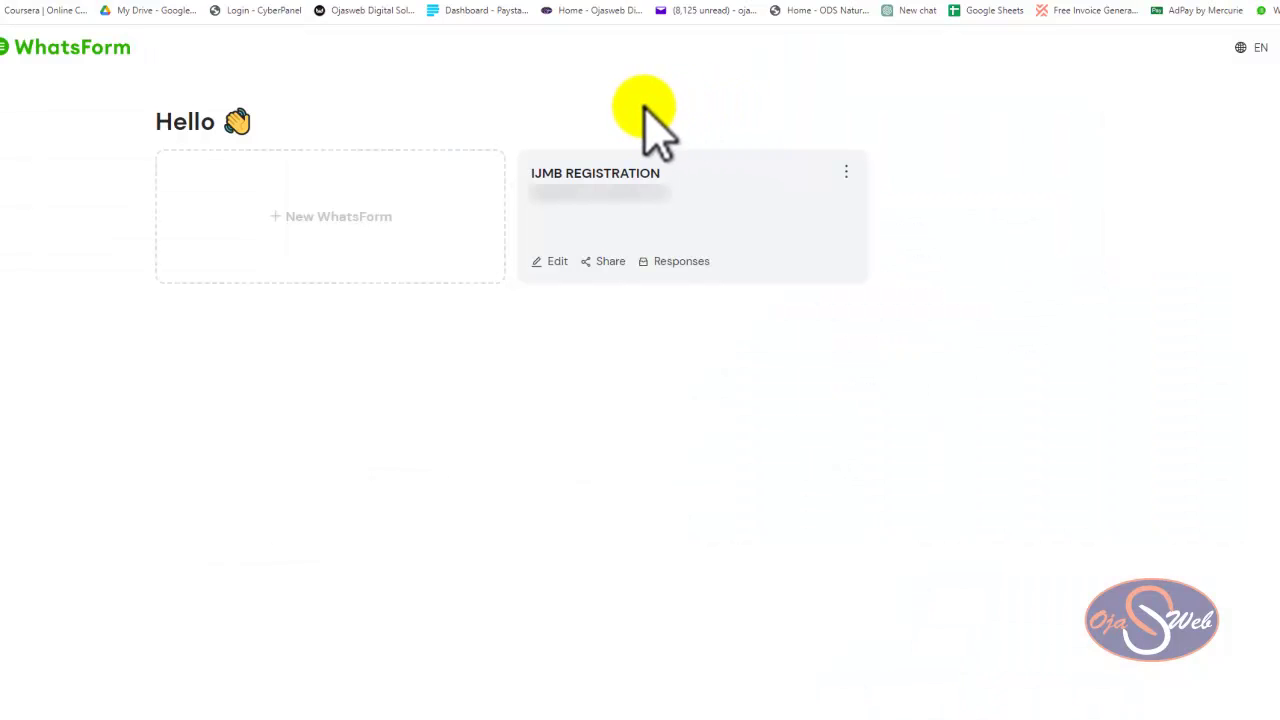
Try viewing the 35 IJMB REGISTRATION responses, landing on the Free/Lite/Standard/Plus Plans page.
{"action": "left_click", "coordinate": [672, 262]}
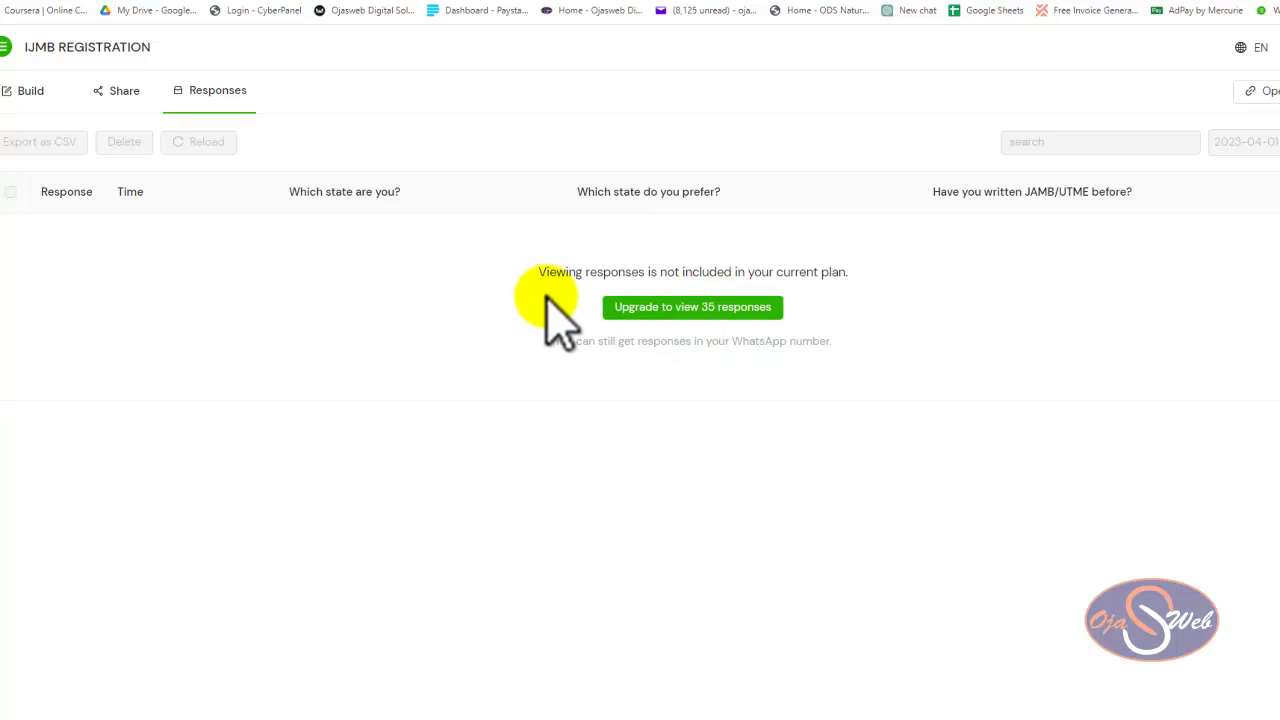
{"action": "left_click", "coordinate": [684, 307]}
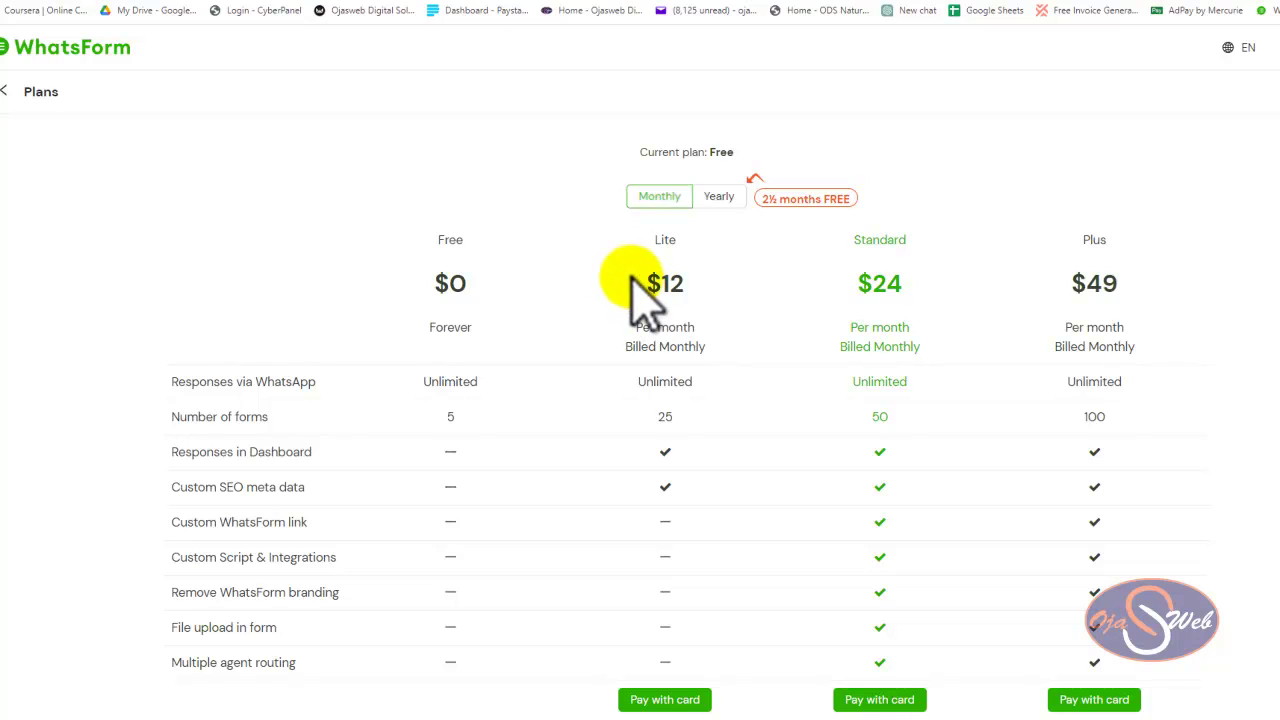
Go back from the Plans page to the WhatsForm dashboard.
{"action": "left_click", "coordinate": [38, 92]}
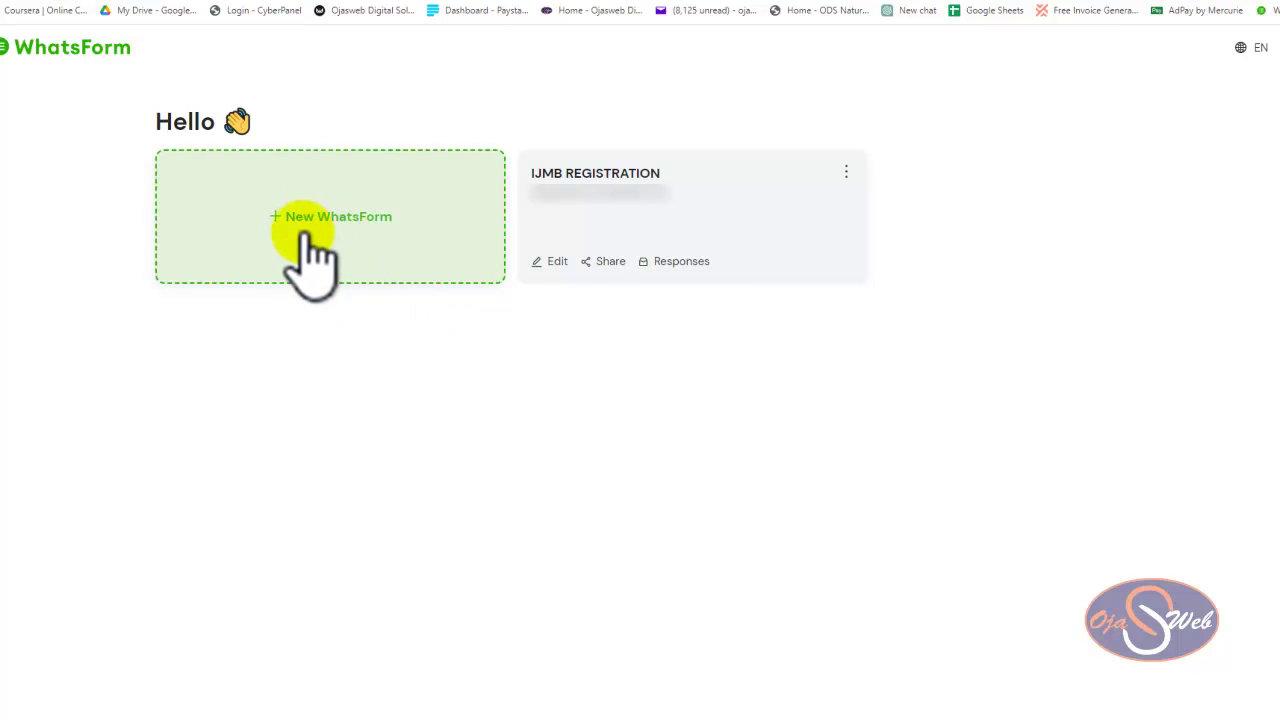
Start a new WhatsForm with the default number and English language, choosing to use a template.
{"action": "left_click", "coordinate": [338, 218]}
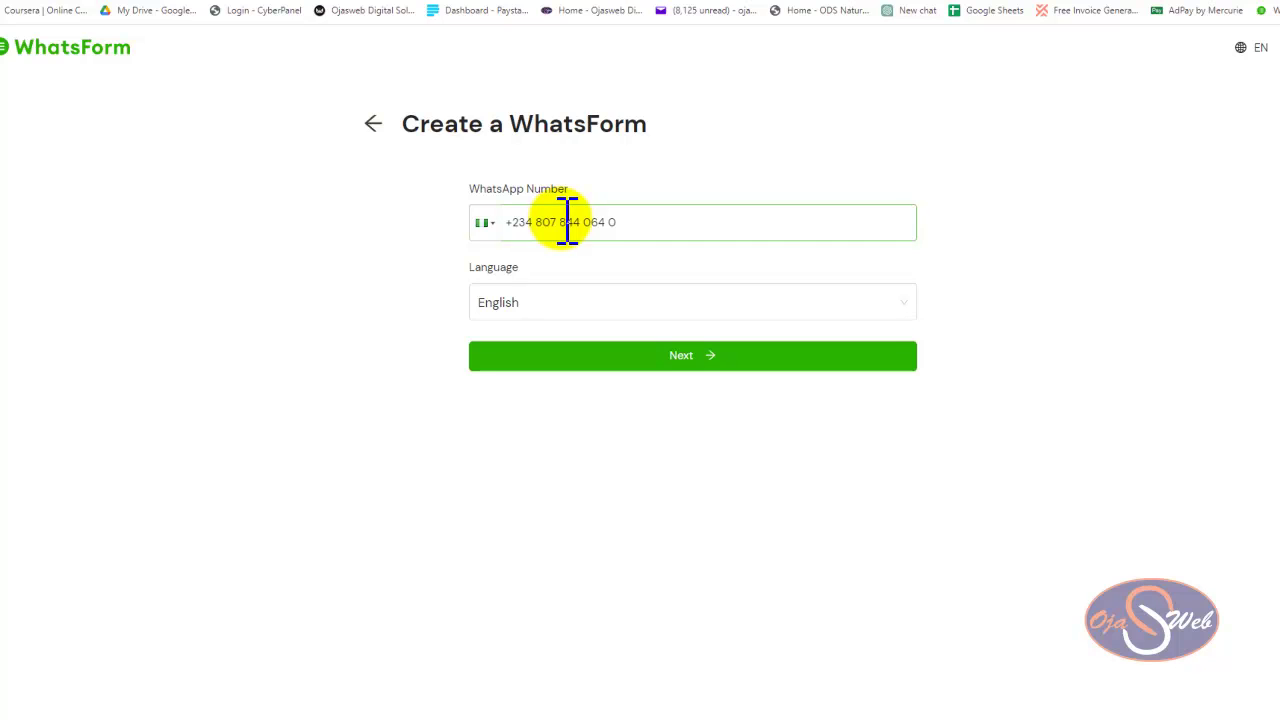
{"action": "left_click", "coordinate": [688, 370]}
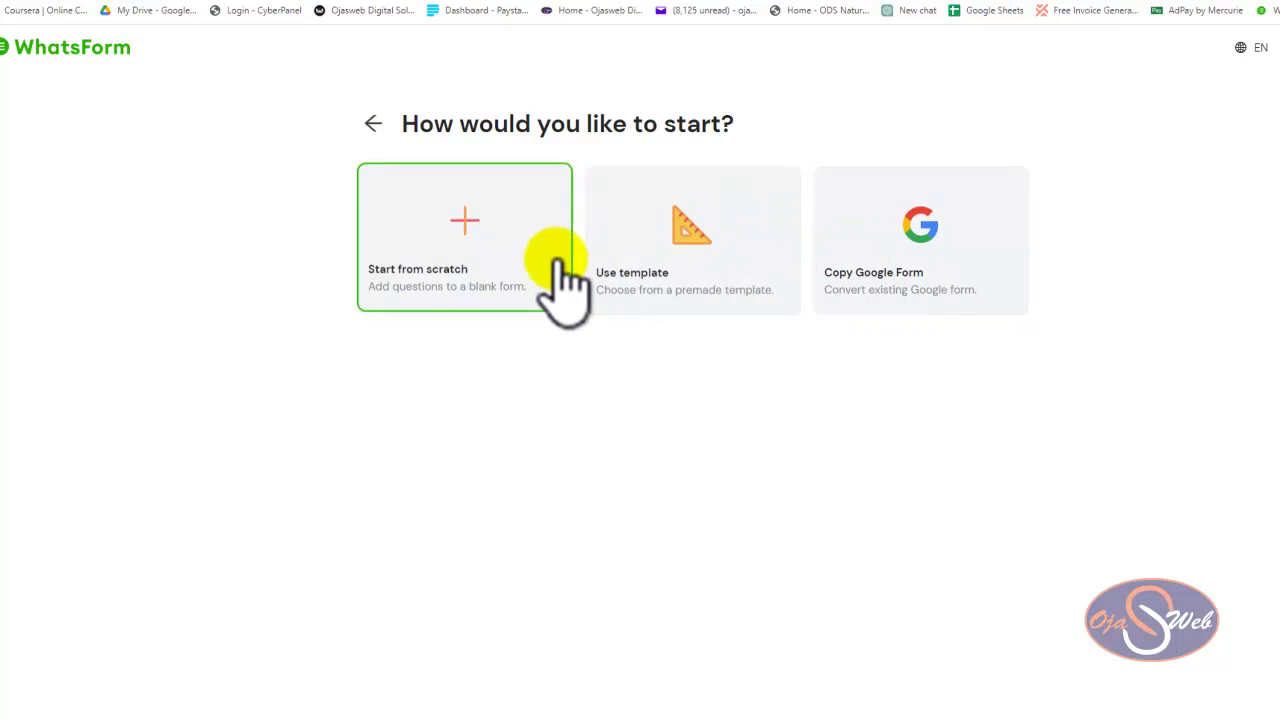
{"action": "left_click", "coordinate": [660, 252]}
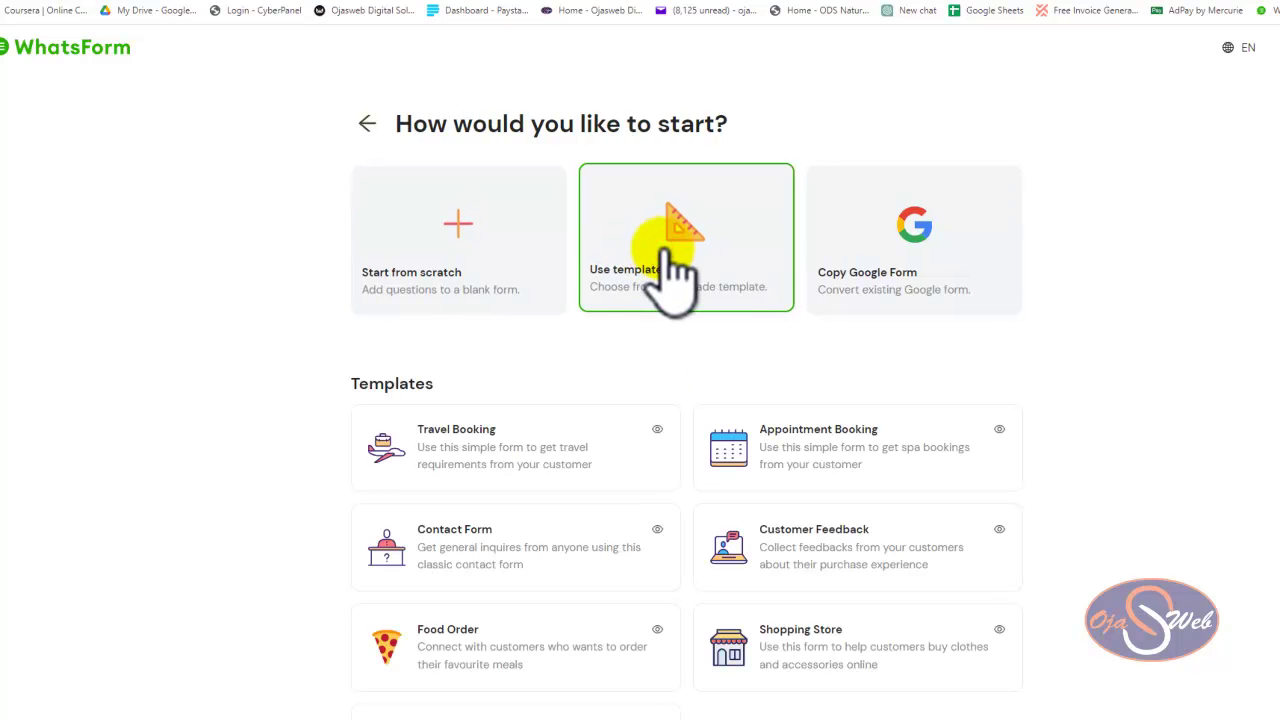
Build the new form from the Event Registration template.
{"action": "scroll", "coordinate": [668, 272], "scroll_direction": "down", "scroll_amount": 2}
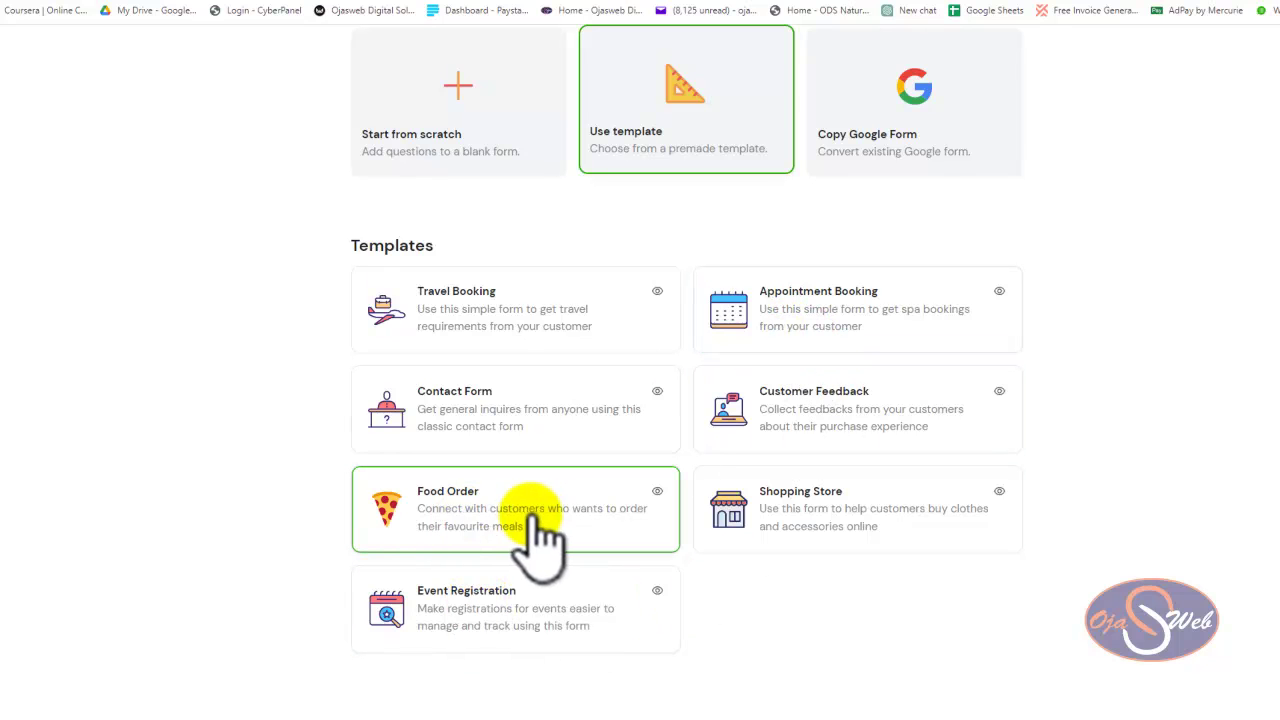
{"action": "left_click", "coordinate": [478, 610]}
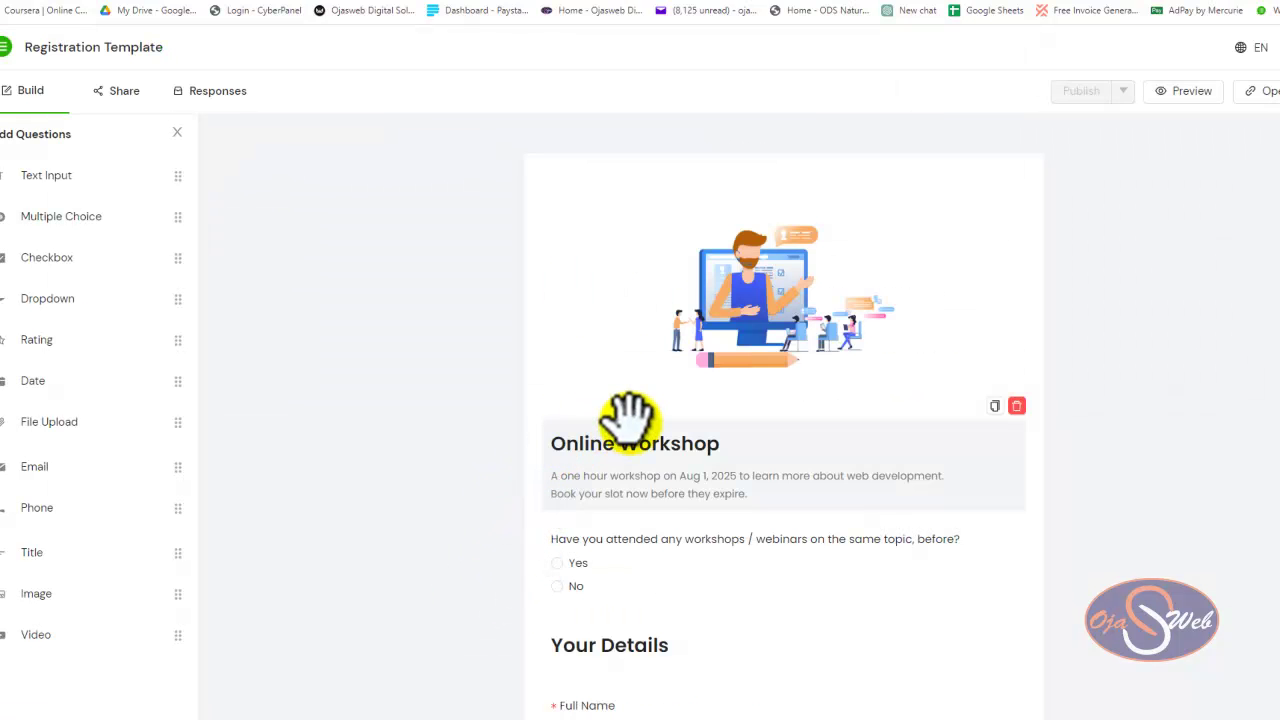
Review the Online Workshop form's fields in the builder and open its live version.
{"action": "scroll", "coordinate": [625, 400], "scroll_direction": "down", "scroll_amount": 3}
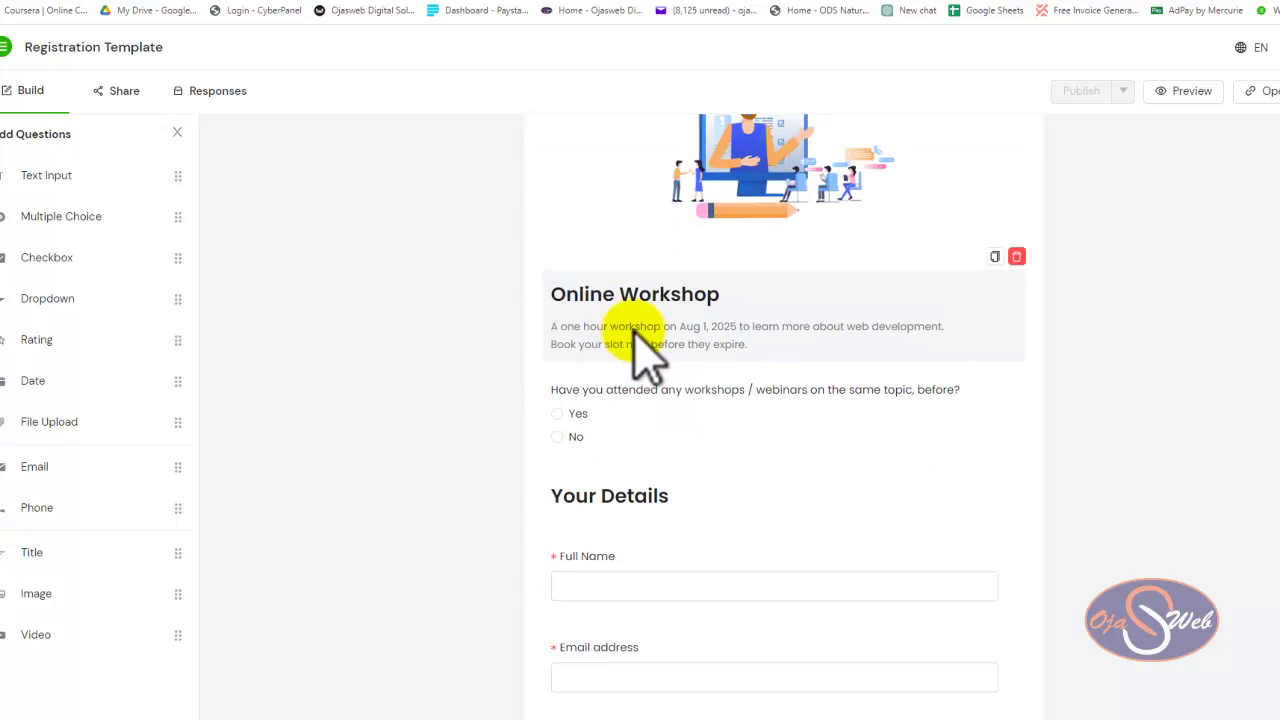
{"action": "scroll", "coordinate": [690, 320], "scroll_direction": "down", "scroll_amount": 2}
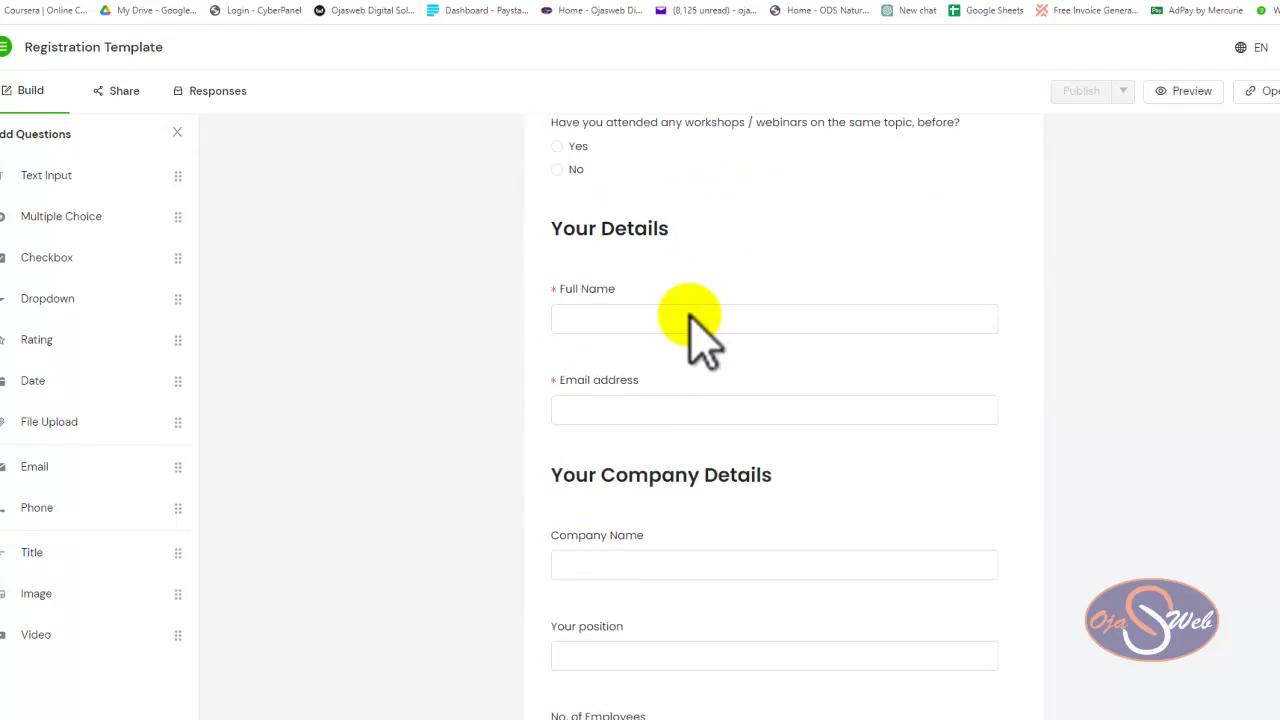
{"action": "scroll", "coordinate": [688, 312], "scroll_direction": "up", "scroll_amount": 3}
{"action": "scroll", "coordinate": [688, 312], "scroll_direction": "down", "scroll_amount": 2}
{"action": "scroll", "coordinate": [620, 325], "scroll_direction": "down", "scroll_amount": 1}
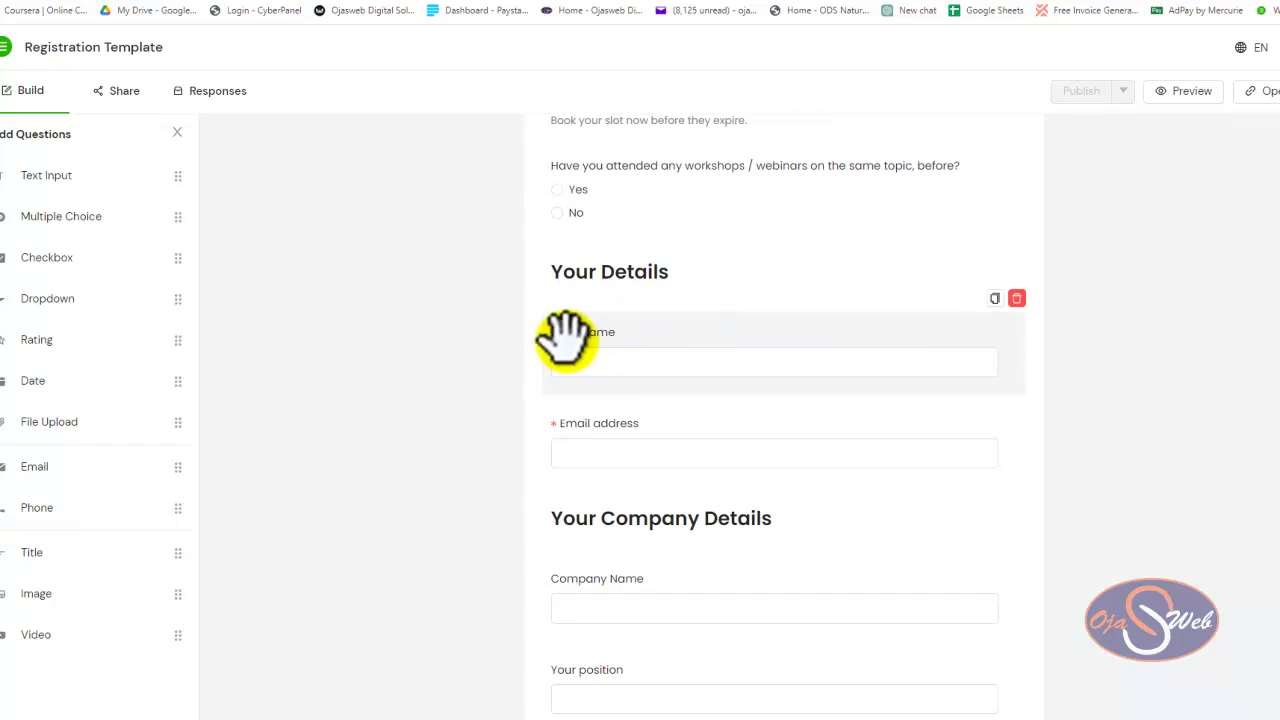
{"action": "scroll", "coordinate": [600, 335], "scroll_direction": "down", "scroll_amount": 4}
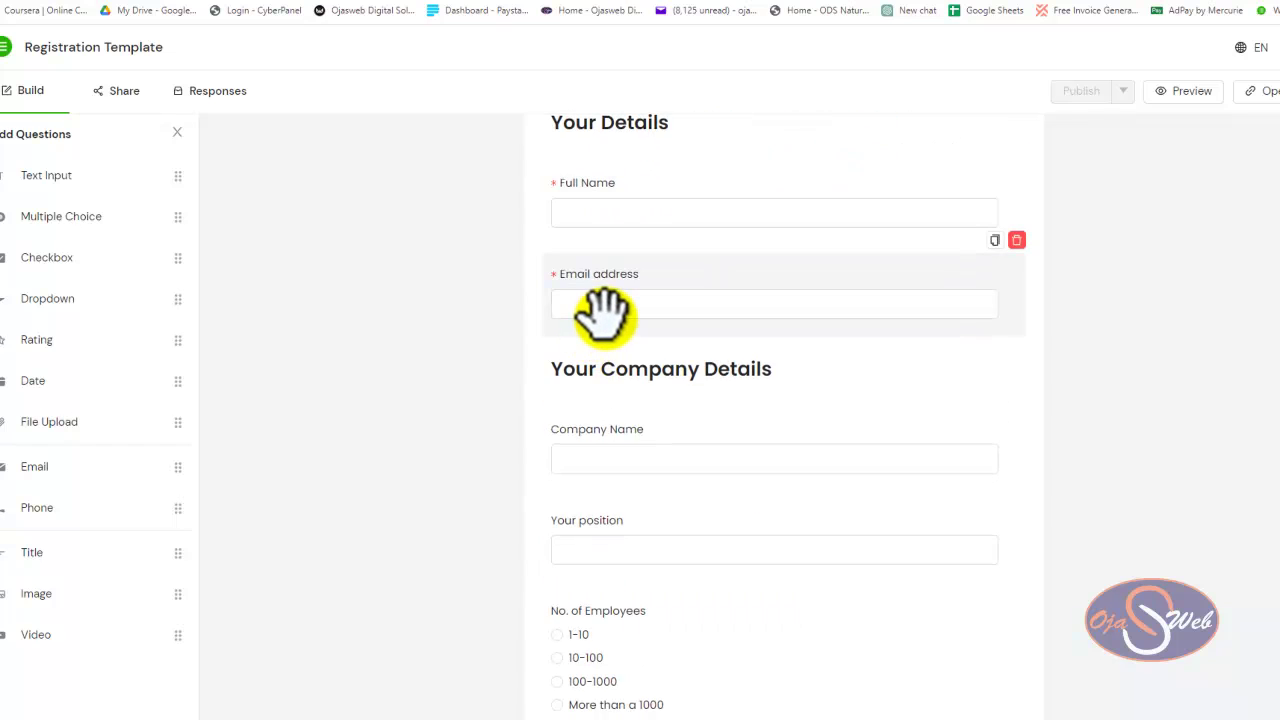
{"action": "scroll", "coordinate": [603, 315], "scroll_direction": "down", "scroll_amount": 3}
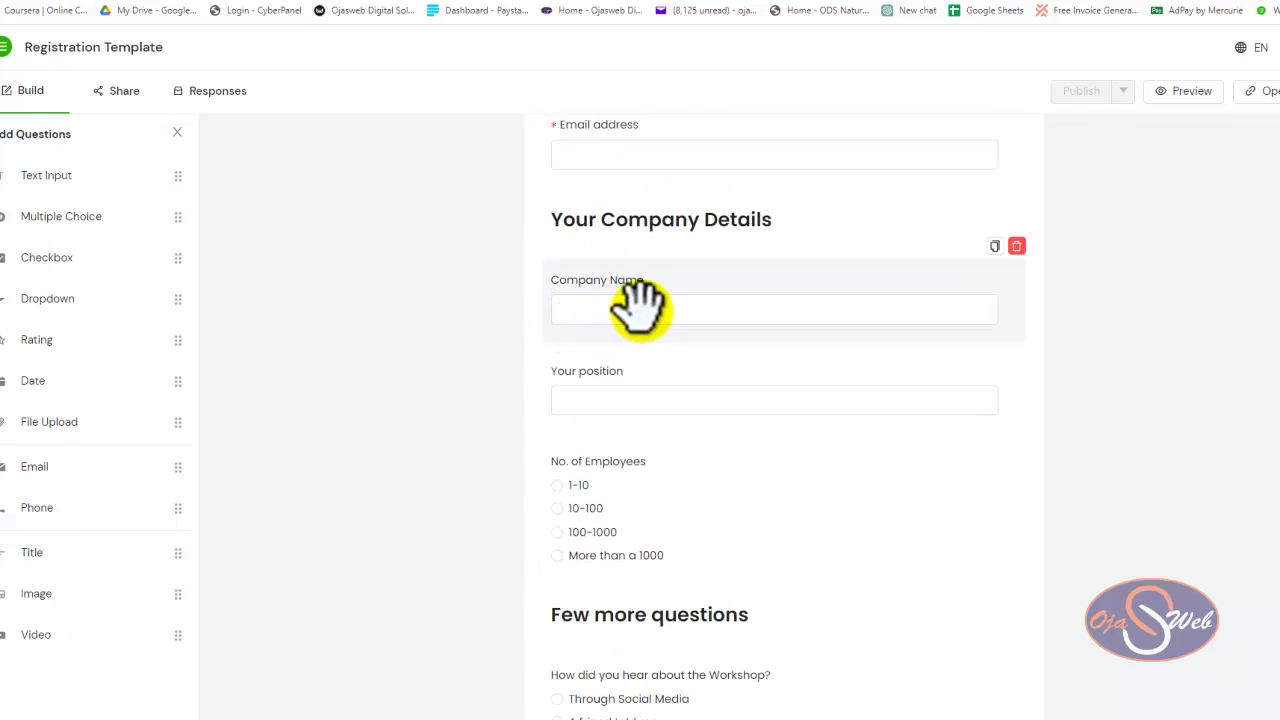
{"action": "scroll", "coordinate": [640, 305], "scroll_direction": "down", "scroll_amount": 3}
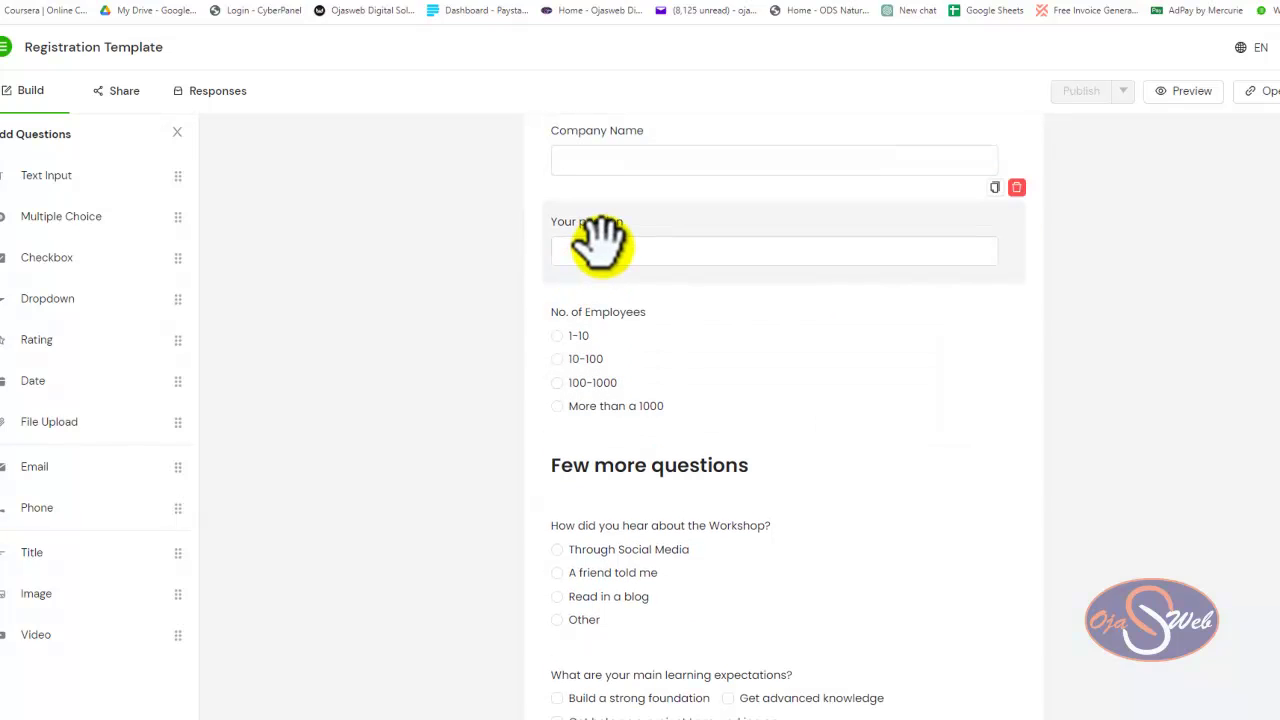
{"action": "scroll", "coordinate": [603, 242], "scroll_direction": "down", "scroll_amount": 2}
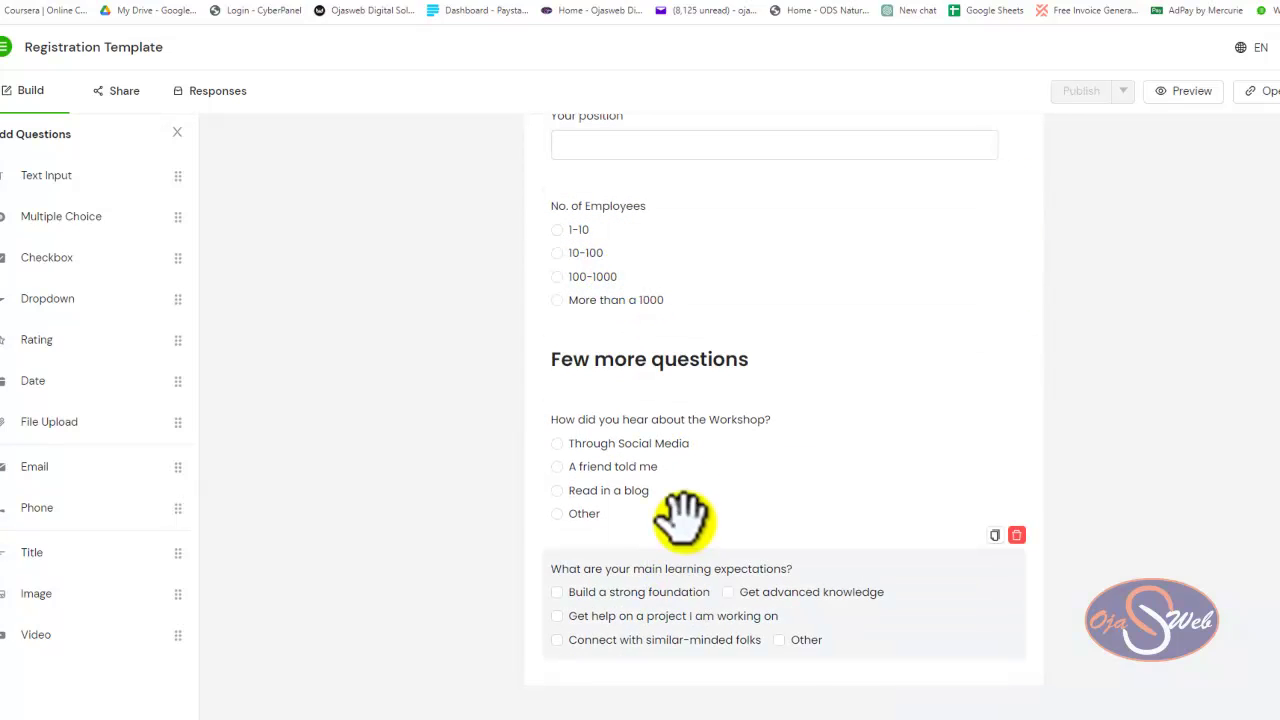
{"action": "scroll", "coordinate": [686, 420], "scroll_direction": "up", "scroll_amount": 12}
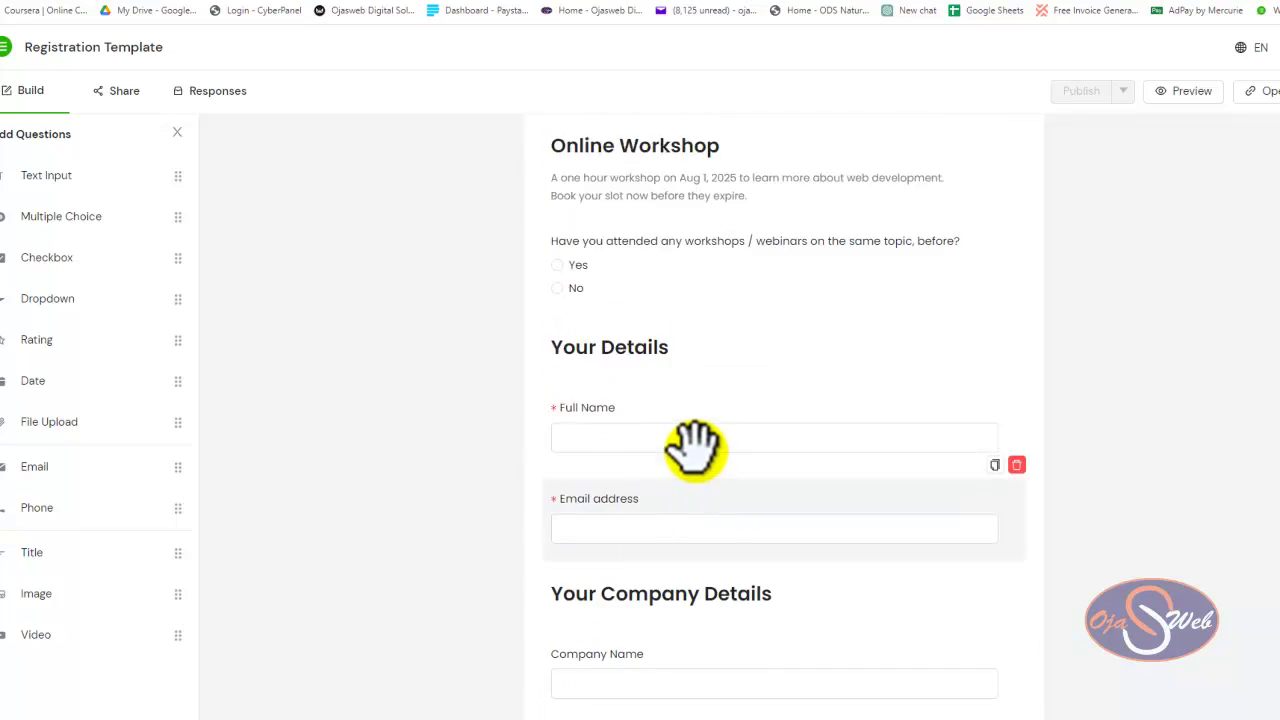
{"action": "scroll", "coordinate": [694, 445], "scroll_direction": "up", "scroll_amount": 7}
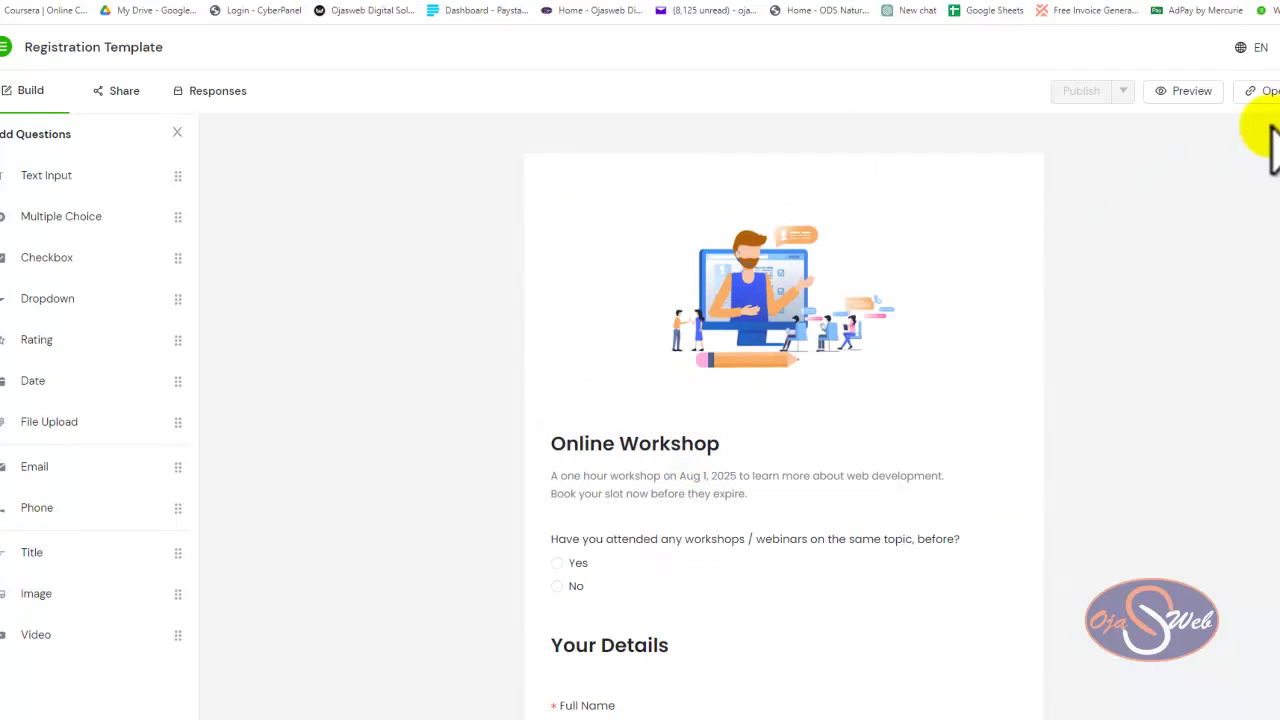
{"action": "left_click", "coordinate": [1263, 92]}
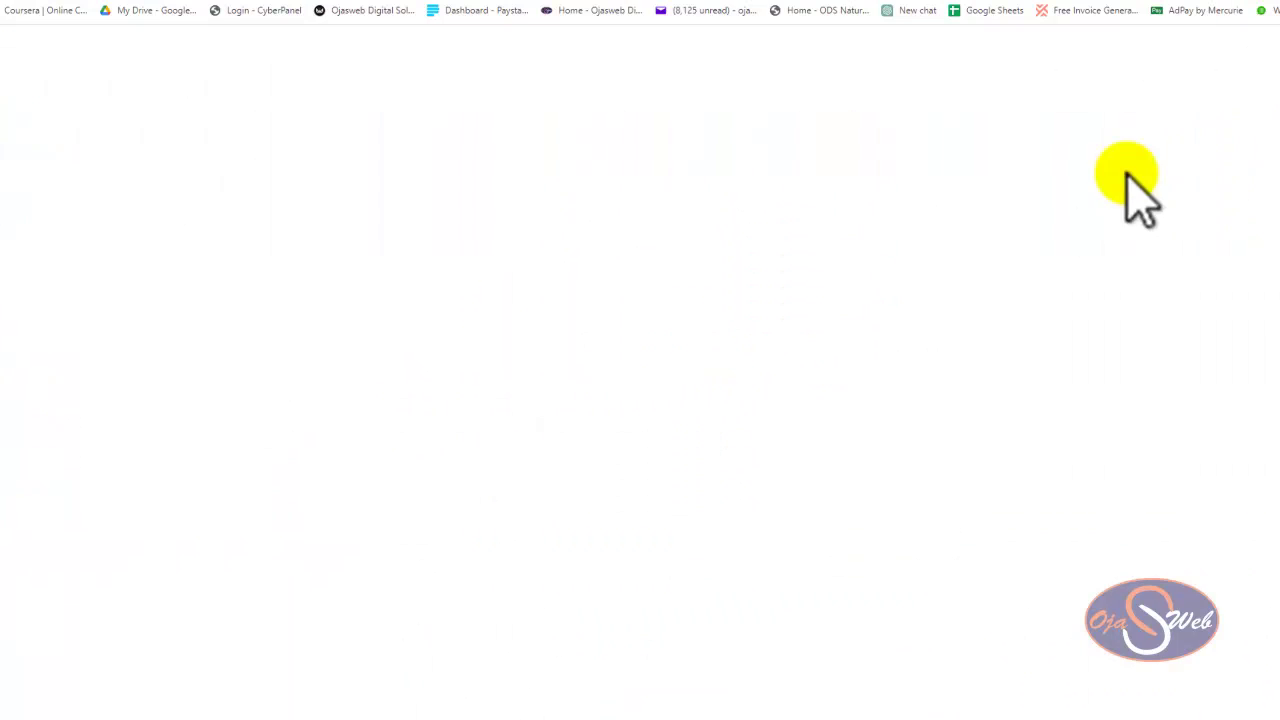
Scroll through the live Online Workshop form from the WhatsApp submit step up to Your Details.
{"action": "scroll", "coordinate": [810, 230], "scroll_direction": "down", "scroll_amount": 9}
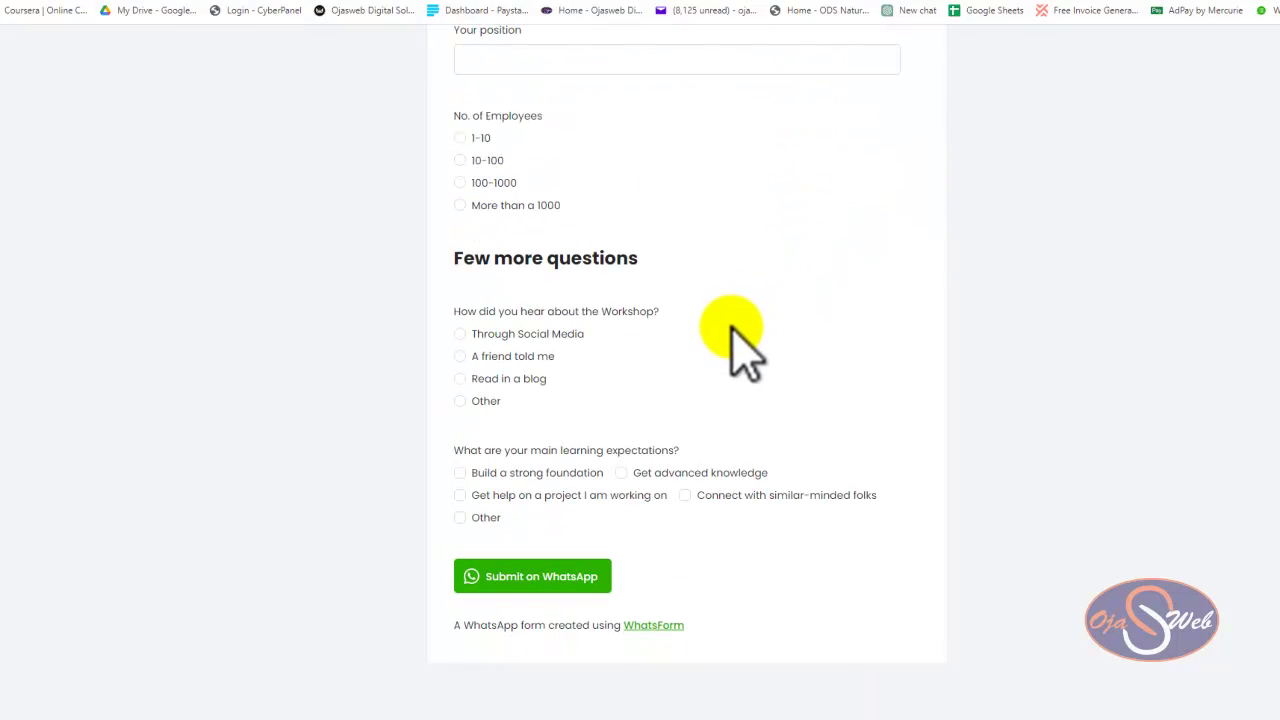
{"action": "scroll", "coordinate": [731, 330], "scroll_direction": "up", "scroll_amount": 10}
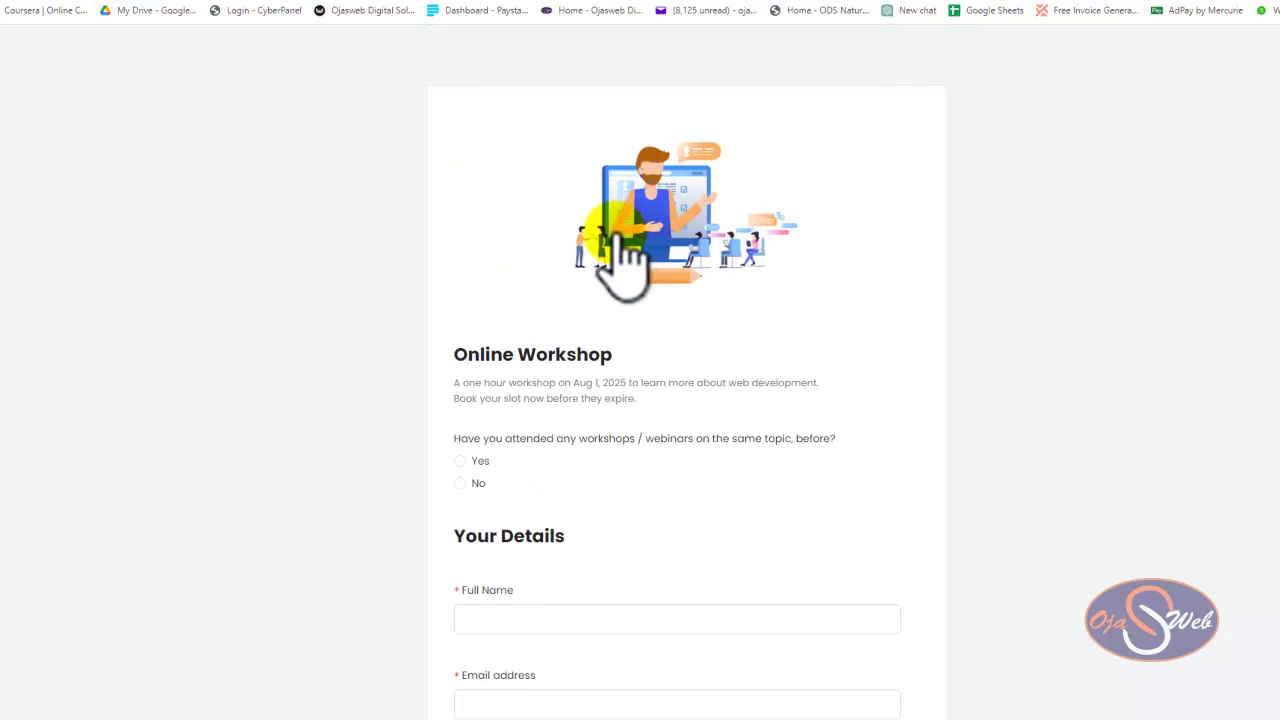
{"action": "scroll", "coordinate": [625, 250], "scroll_direction": "down", "scroll_amount": 9}
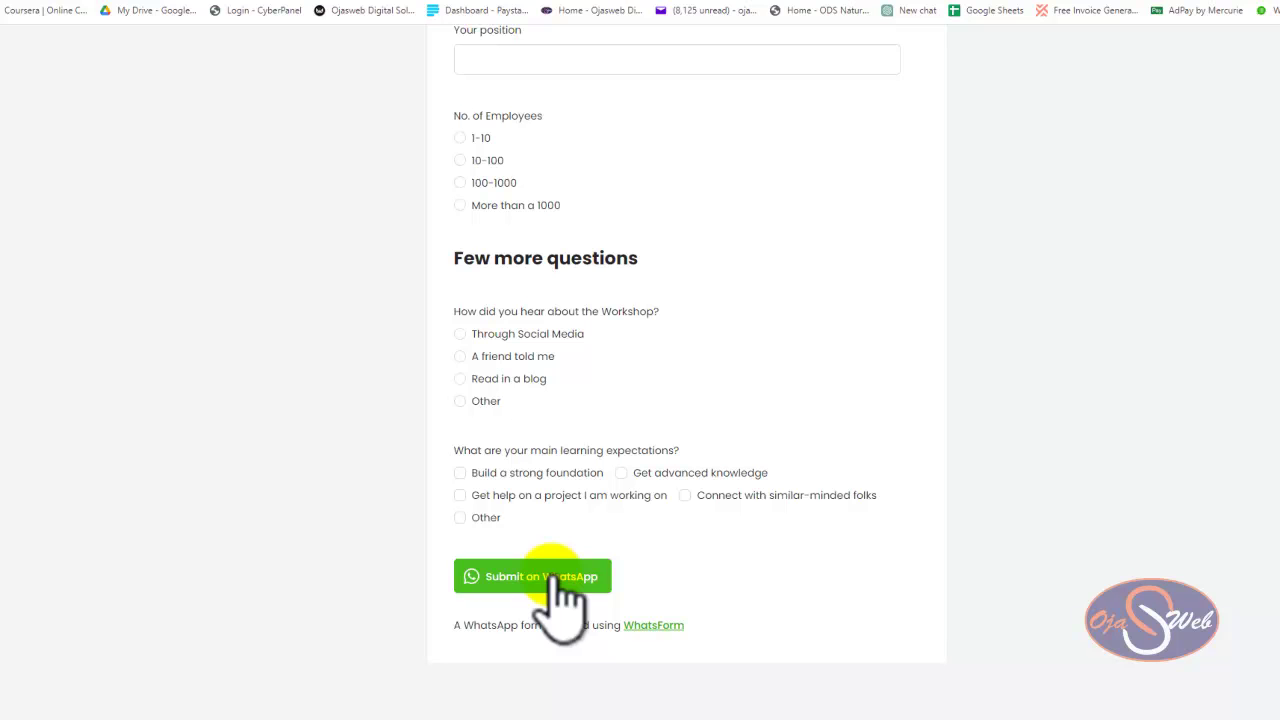
{"action": "scroll", "coordinate": [557, 580], "scroll_direction": "up", "scroll_amount": 6}
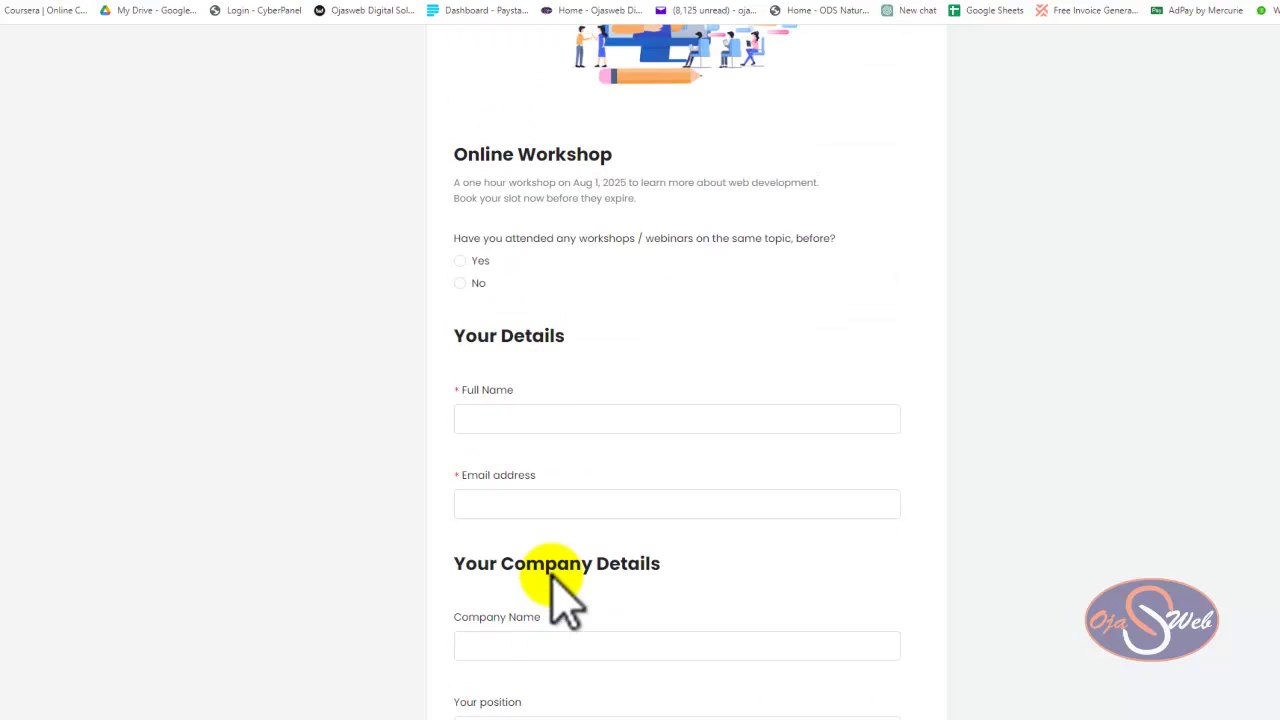
{"action": "scroll", "coordinate": [571, 572], "scroll_direction": "up", "scroll_amount": 1}
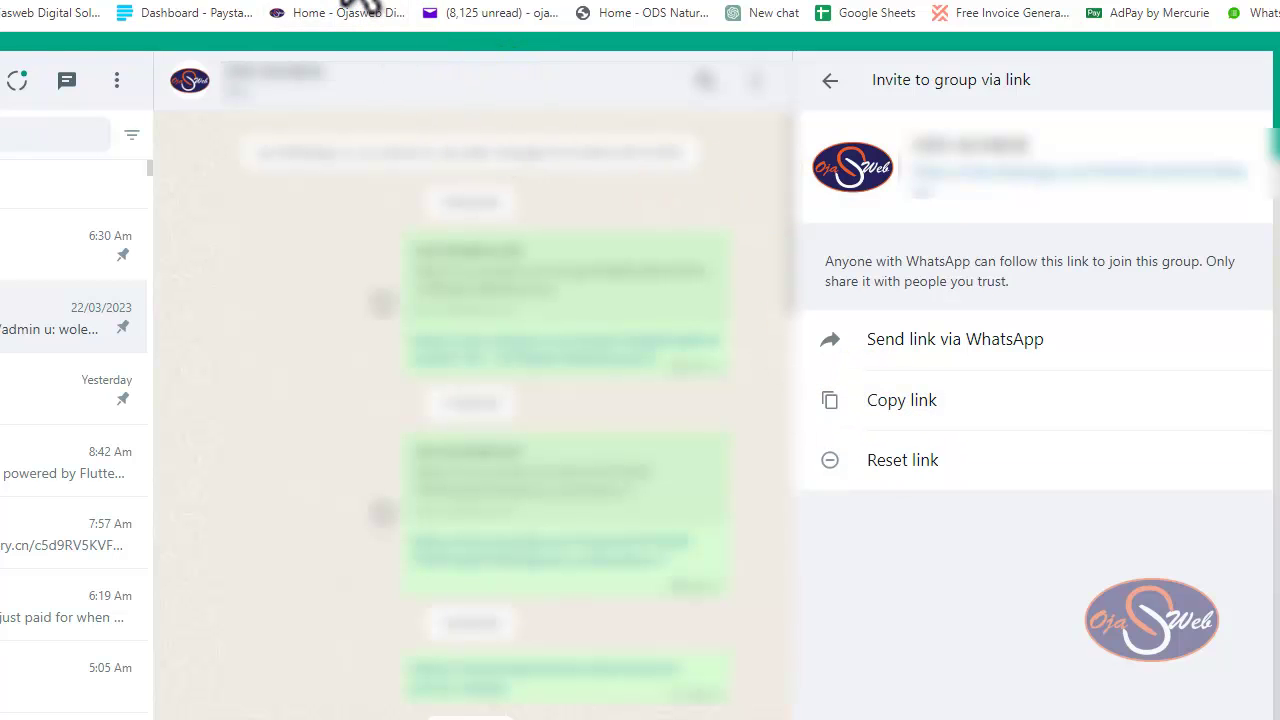
Return to the Registration Template form editor in WhatsForm, then go back to the dashboard.
{"action": "mouse_move", "coordinate": [363, 5]}
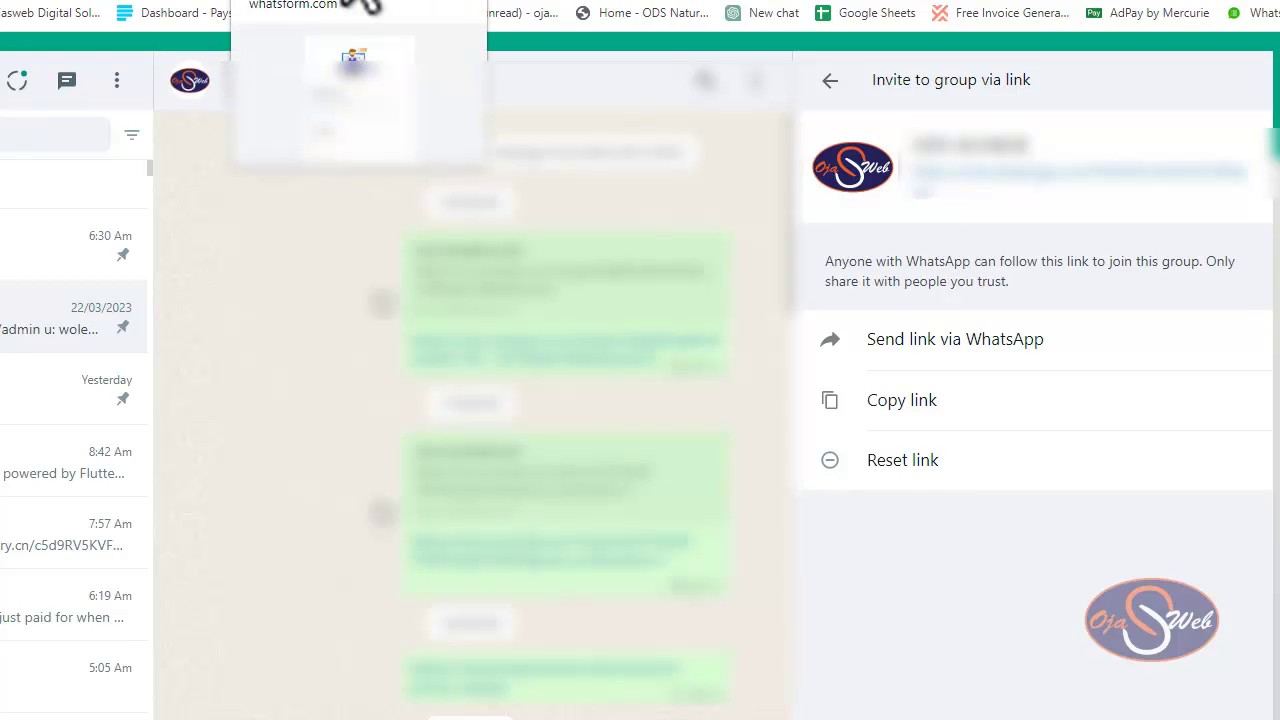
{"action": "left_click", "coordinate": [363, 5]}
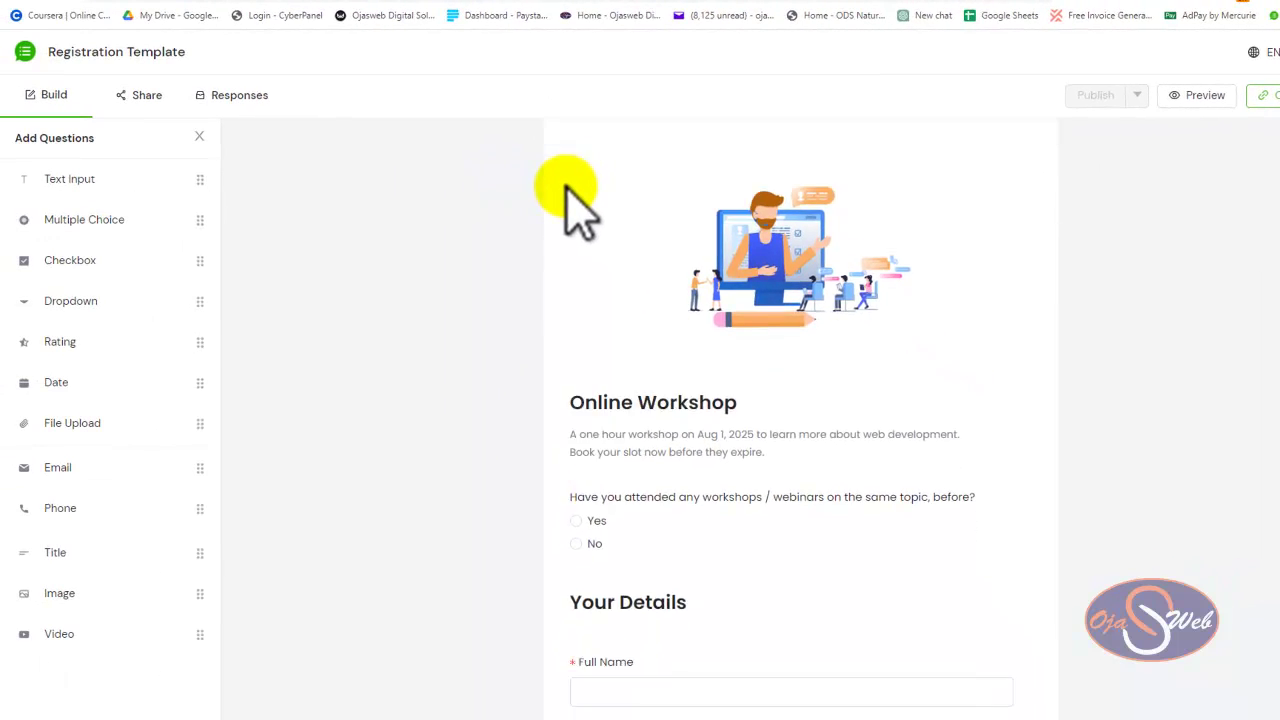
{"action": "scroll", "coordinate": [570, 200], "scroll_direction": "down", "scroll_amount": 2}
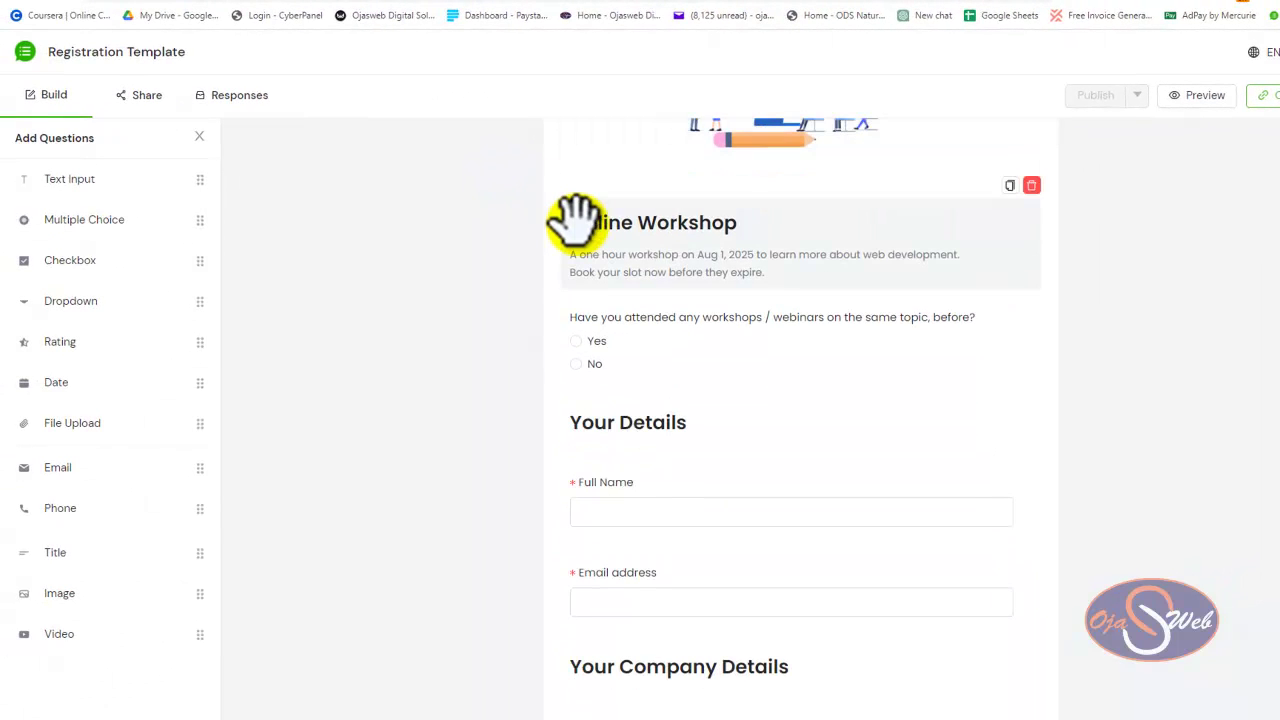
{"action": "scroll", "coordinate": [577, 218], "scroll_direction": "up", "scroll_amount": 3}
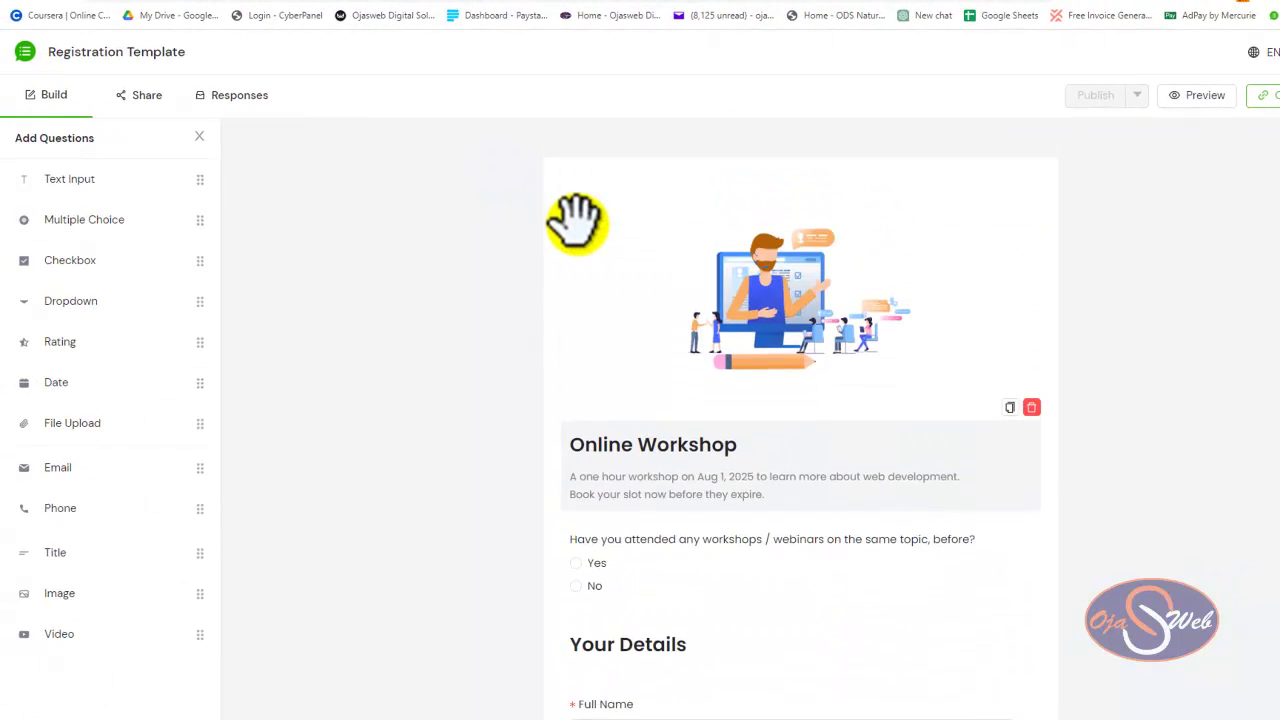
{"action": "left_click", "coordinate": [90, 51]}
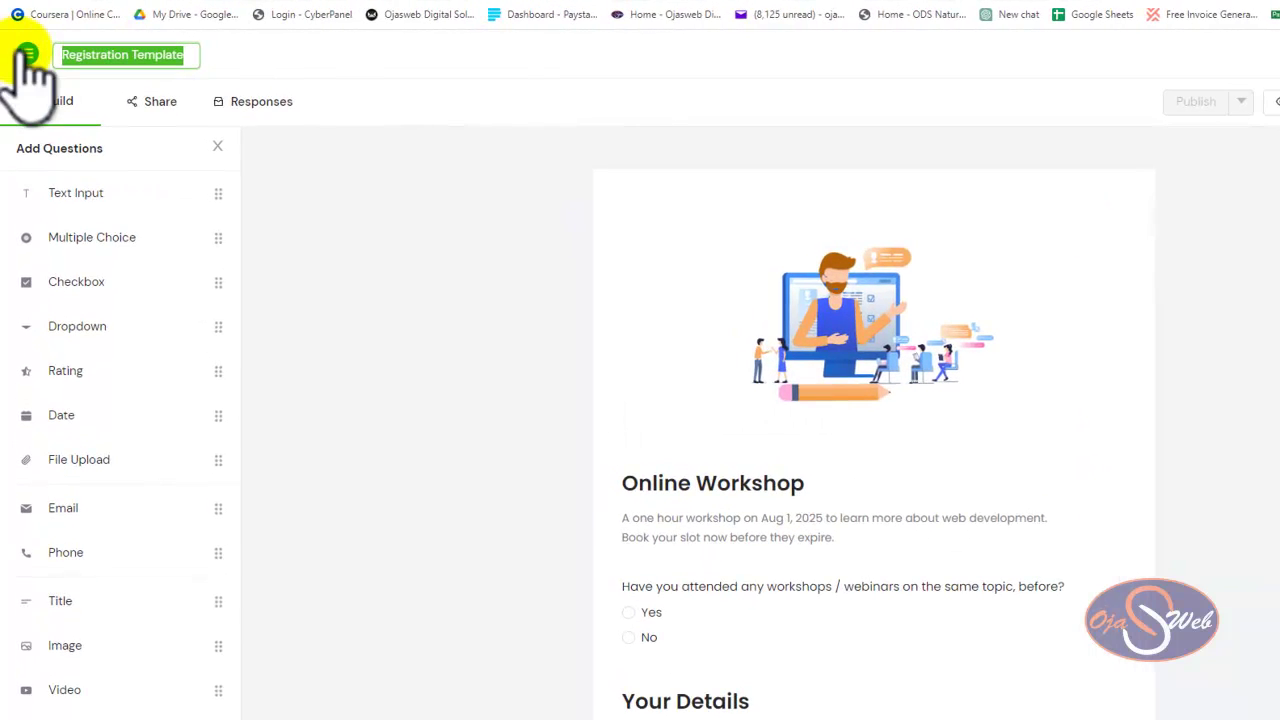
{"action": "left_click", "coordinate": [26, 54]}
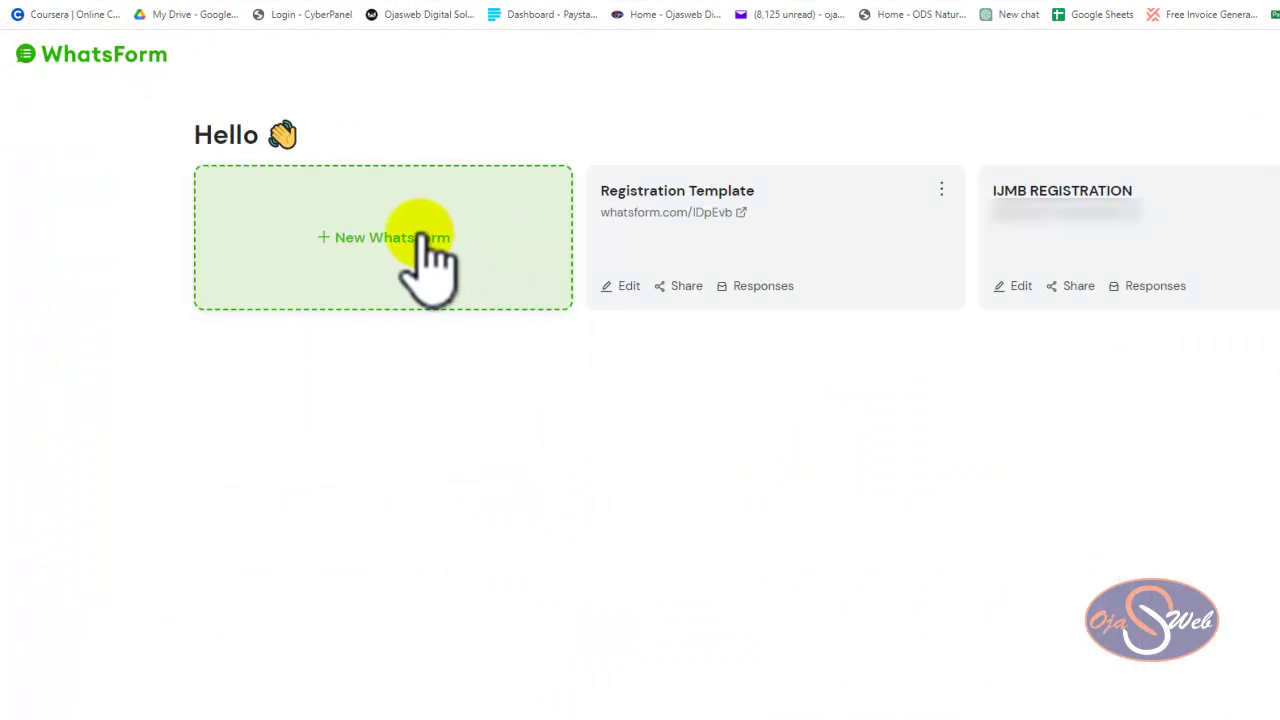
Delete the Registration Template form and start a new WhatsForm past the number step.
{"action": "left_click", "coordinate": [941, 189]}
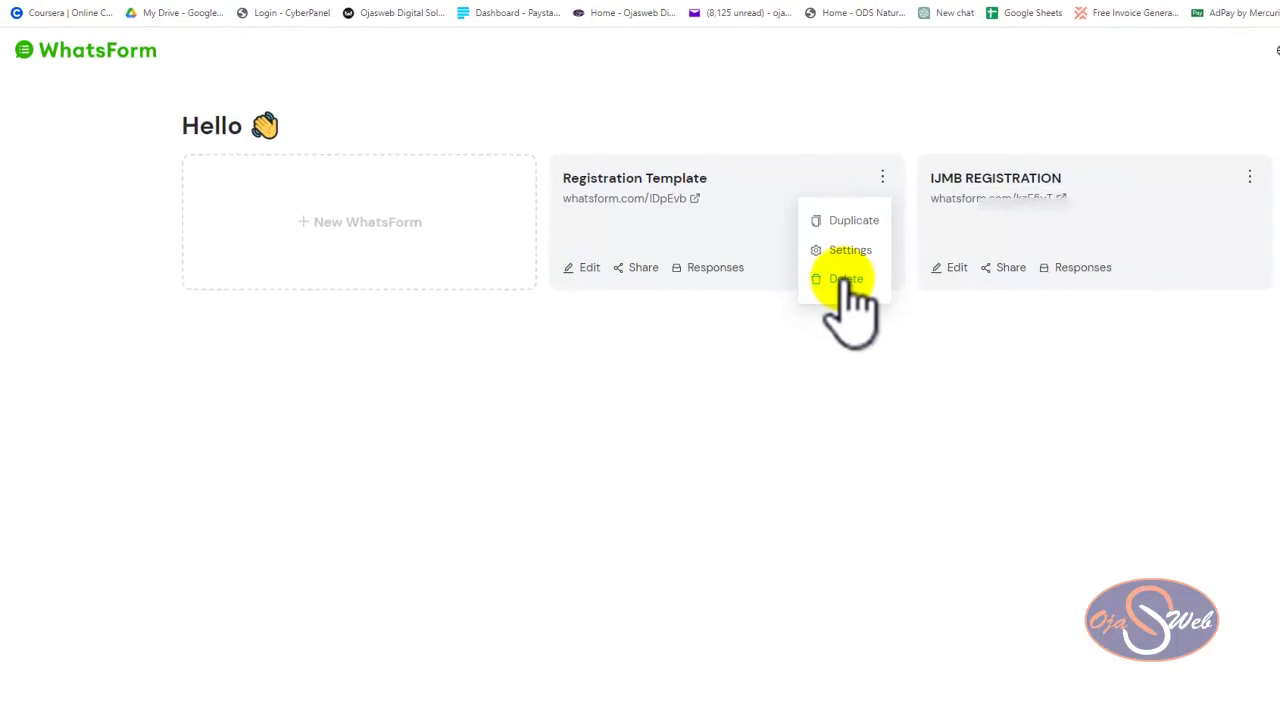
{"action": "left_click", "coordinate": [848, 280]}
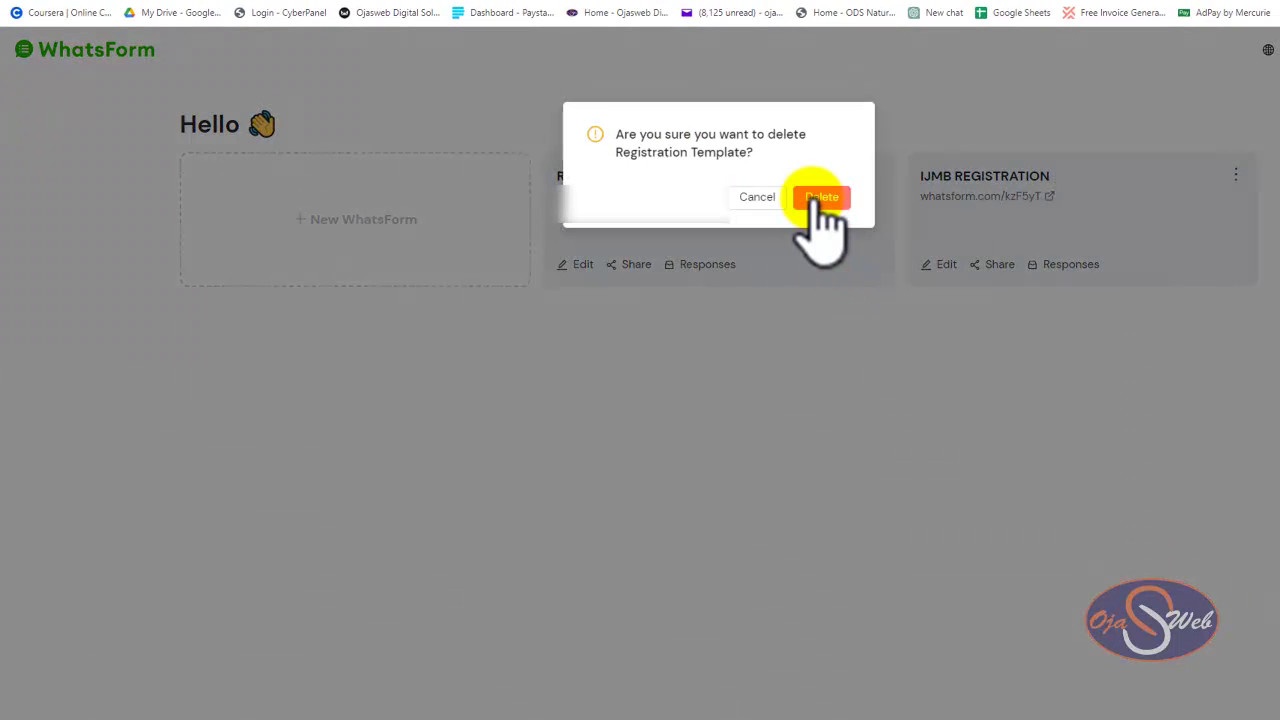
{"action": "left_click", "coordinate": [818, 197]}
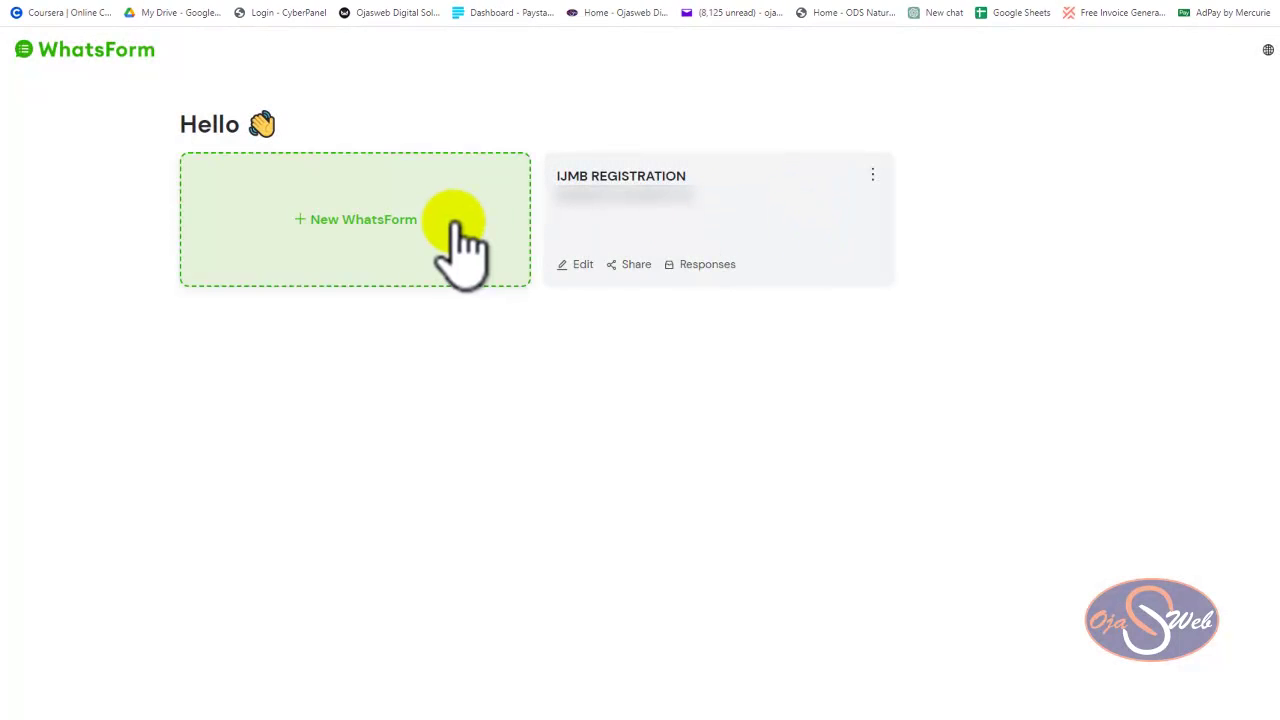
{"action": "left_click", "coordinate": [329, 226]}
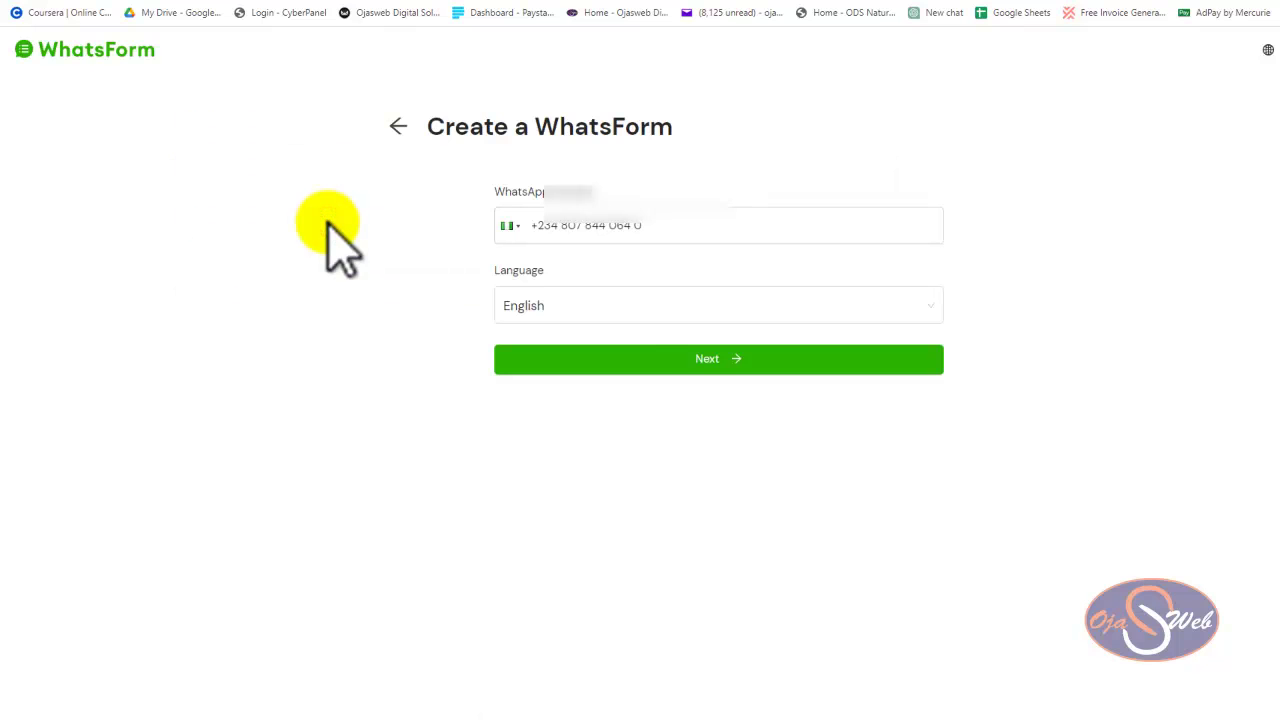
{"action": "left_click", "coordinate": [710, 362]}
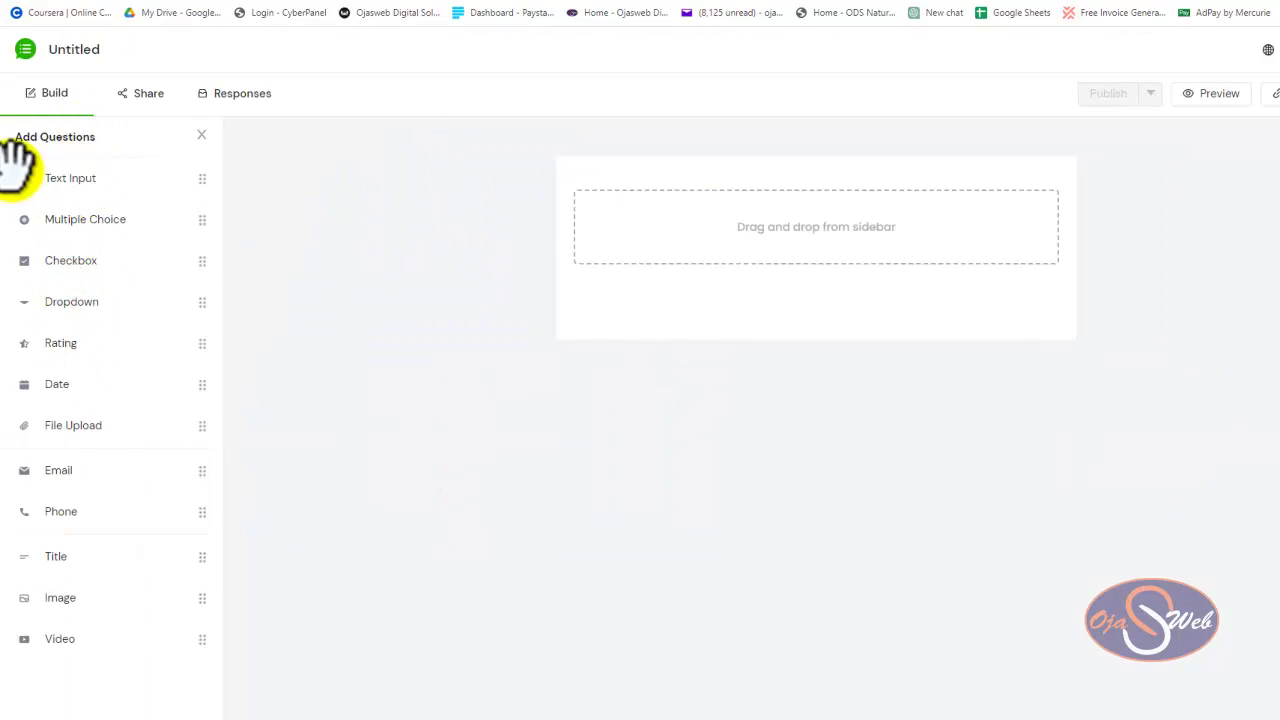
Add checkbox, text, image and video blocks to the form, with the video on top.
{"action": "left_click_drag", "start_coordinate": [68, 260], "coordinate": [742, 258]}
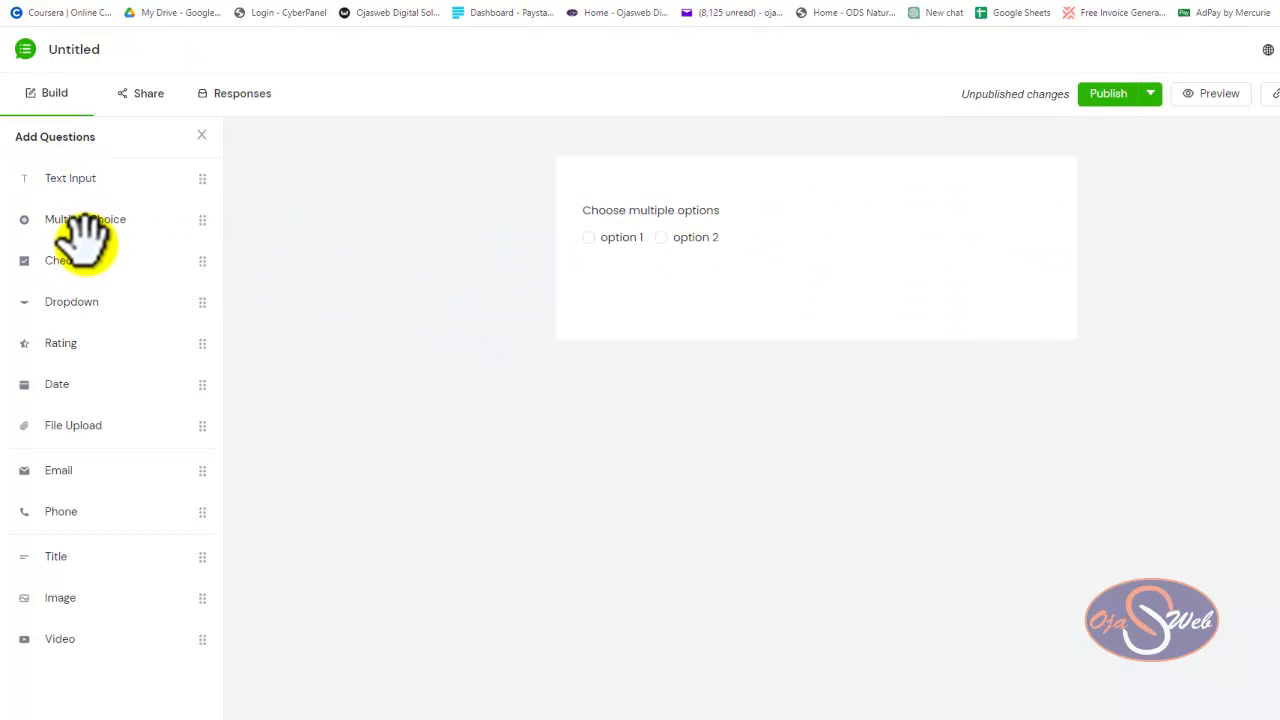
{"action": "left_click_drag", "start_coordinate": [63, 177], "coordinate": [660, 235]}
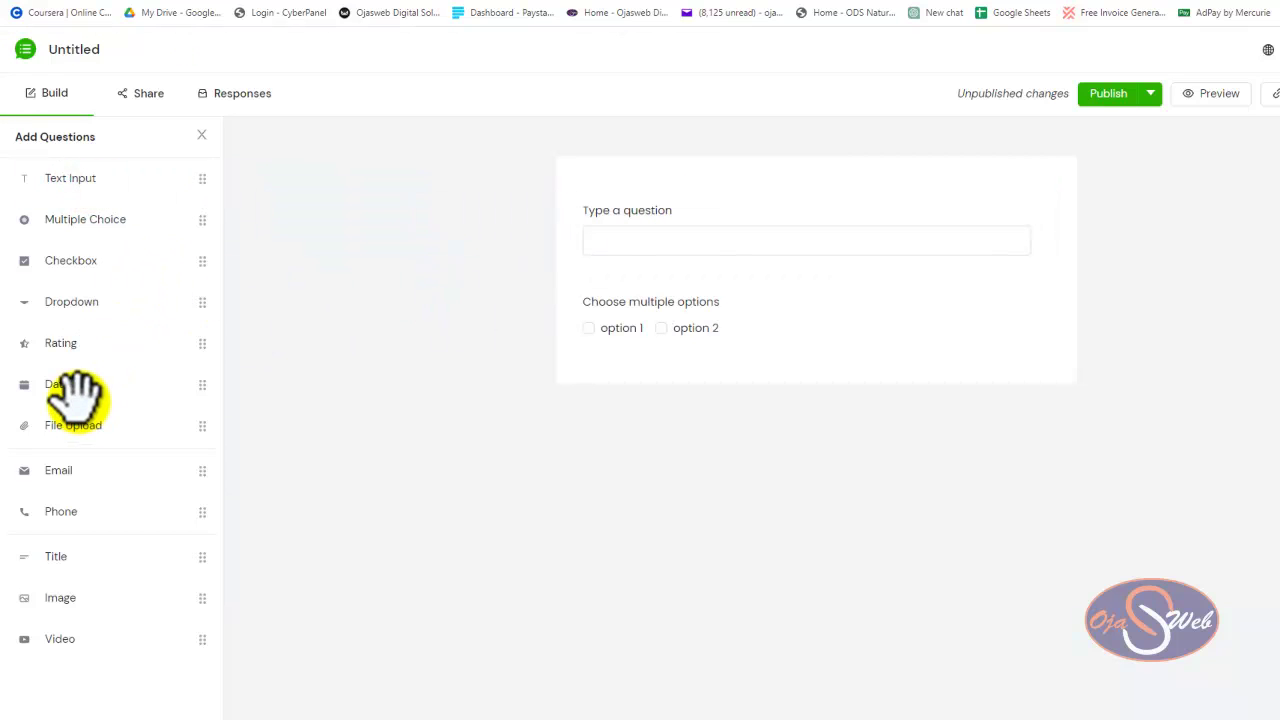
{"action": "left_click_drag", "start_coordinate": [57, 600], "coordinate": [630, 205]}
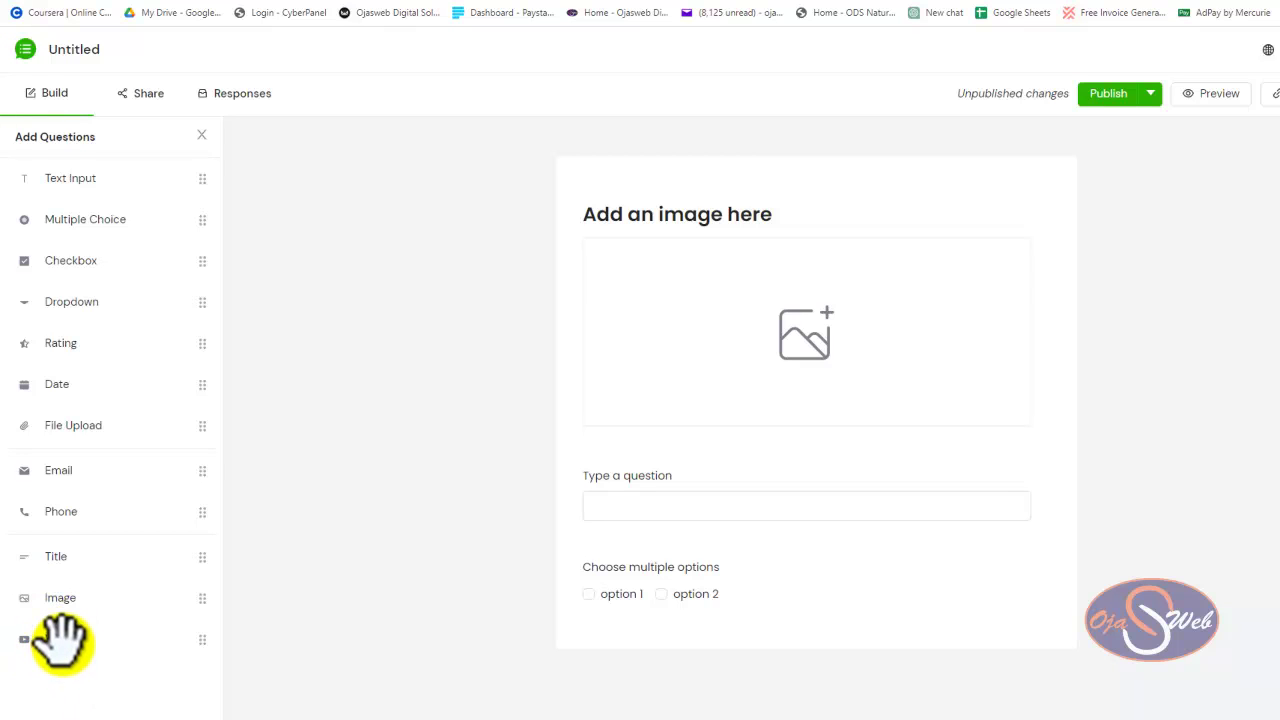
{"action": "left_click_drag", "start_coordinate": [60, 640], "coordinate": [668, 240]}
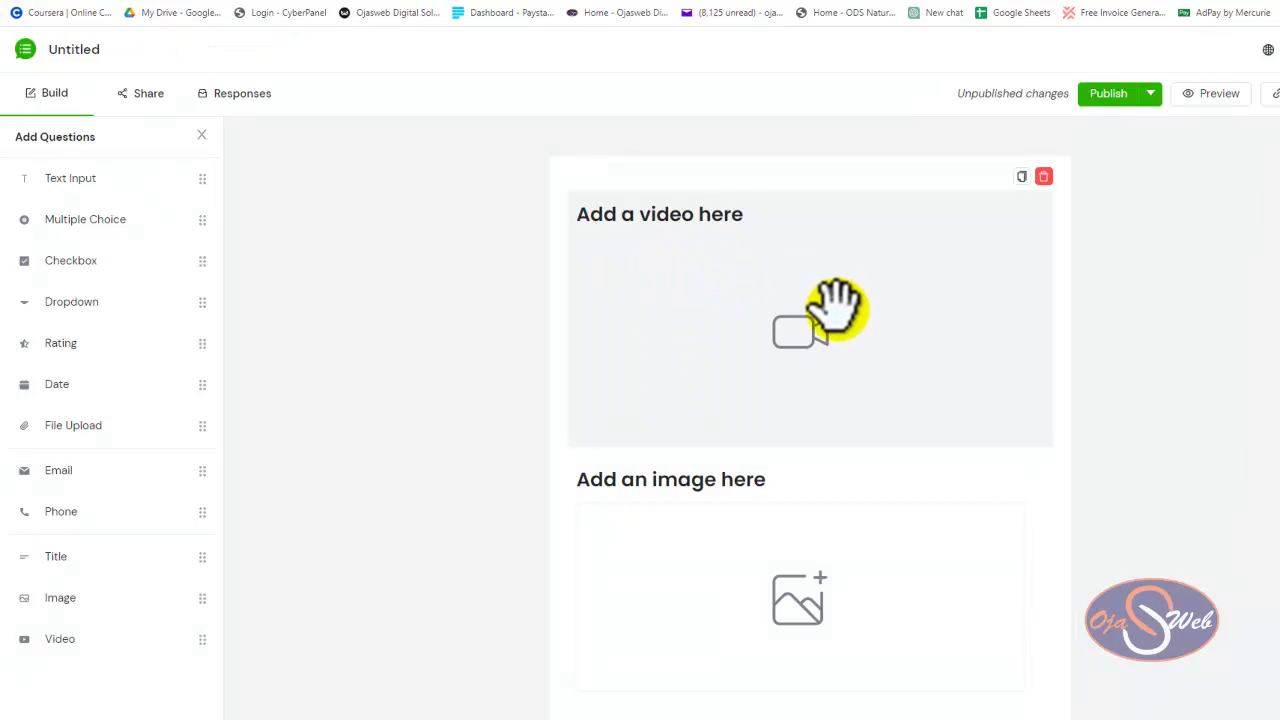
Copy the shareable link of the 'Ojasweb Special Offer' YouTube video for the video block.
{"action": "scroll", "coordinate": [826, 310], "scroll_direction": "down", "scroll_amount": 1}
{"action": "left_click", "coordinate": [800, 254]}
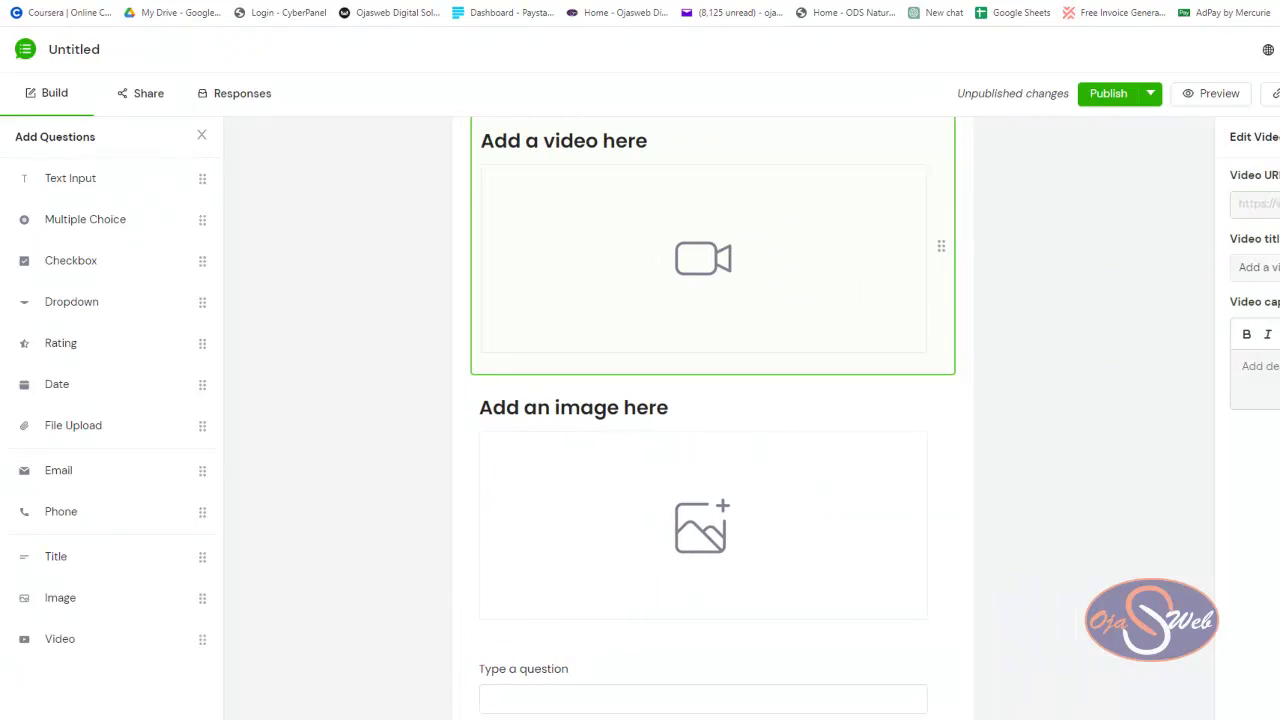
{"action": "left_click", "coordinate": [1265, 205]}
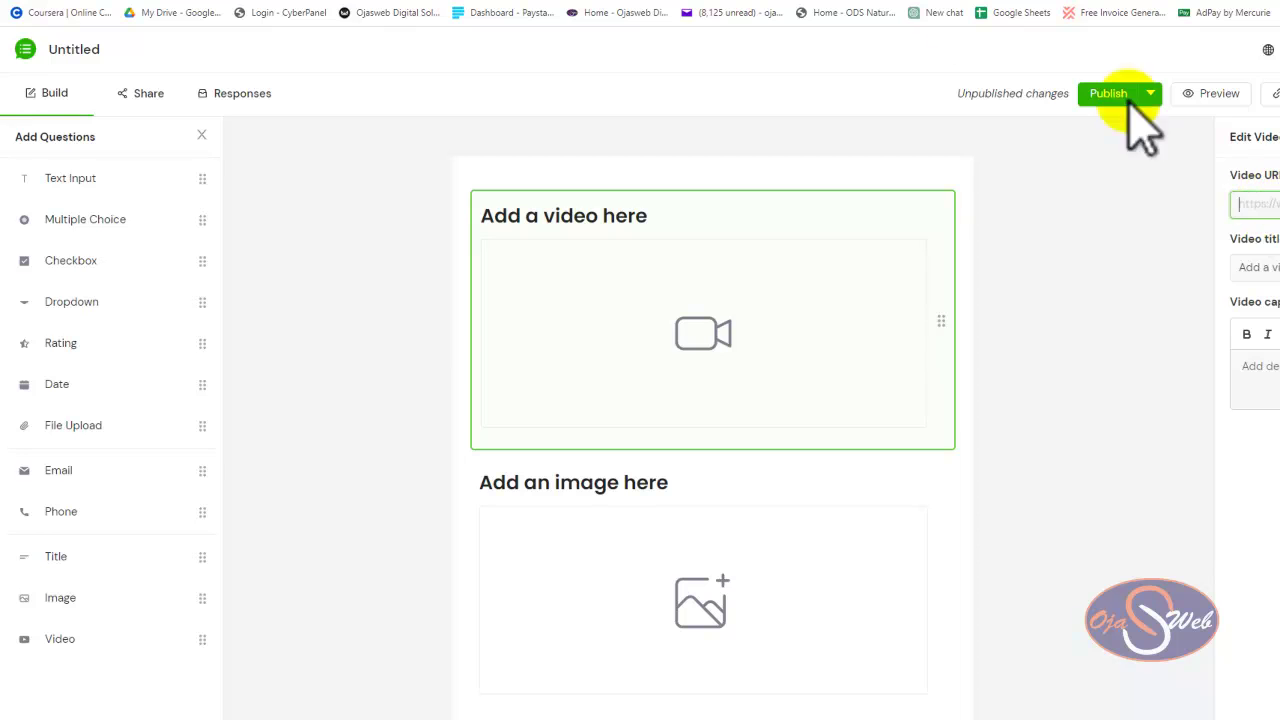
{"action": "left_click", "coordinate": [66, 2]}
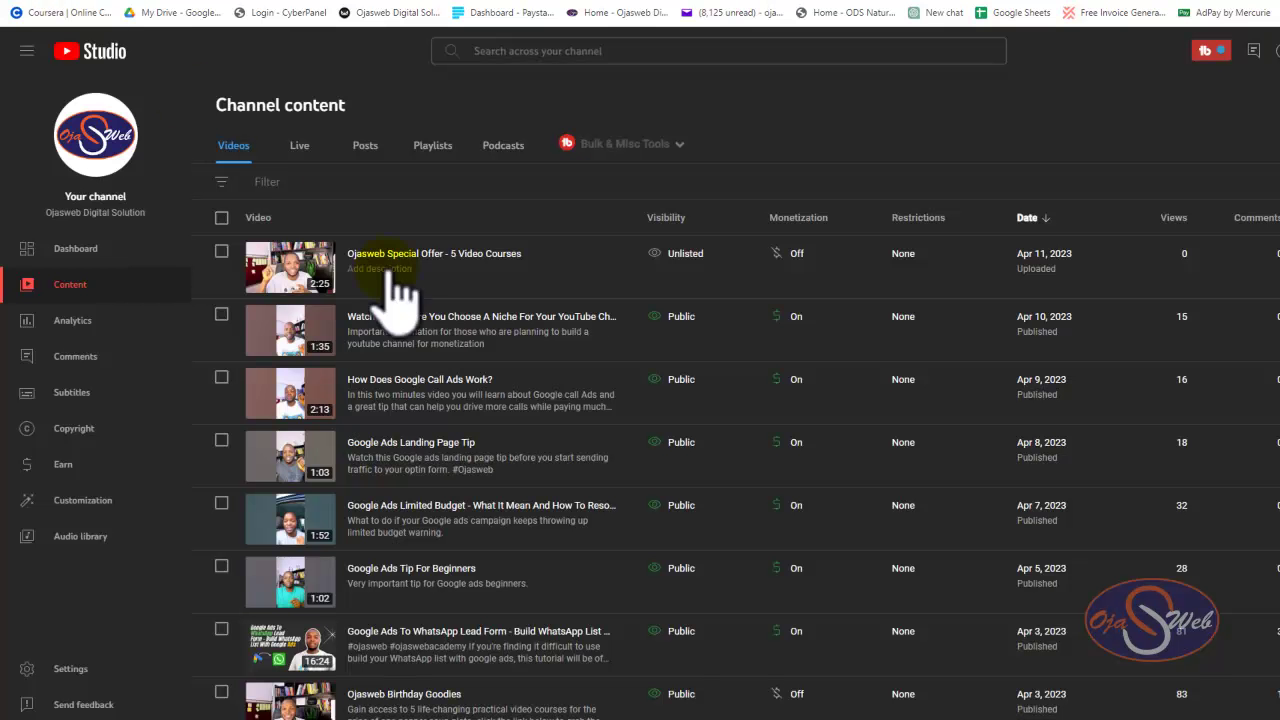
{"action": "left_click", "coordinate": [500, 280]}
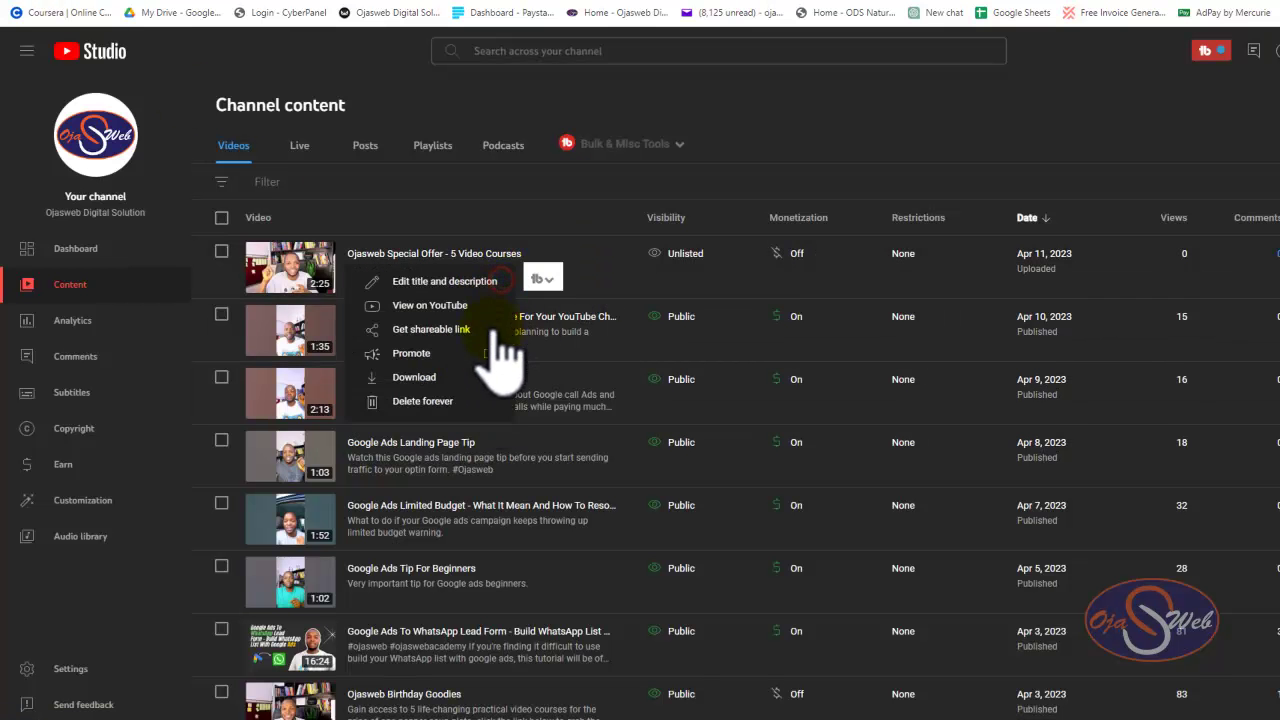
{"action": "left_click", "coordinate": [430, 329]}
{"action": "left_click", "coordinate": [590, 3]}
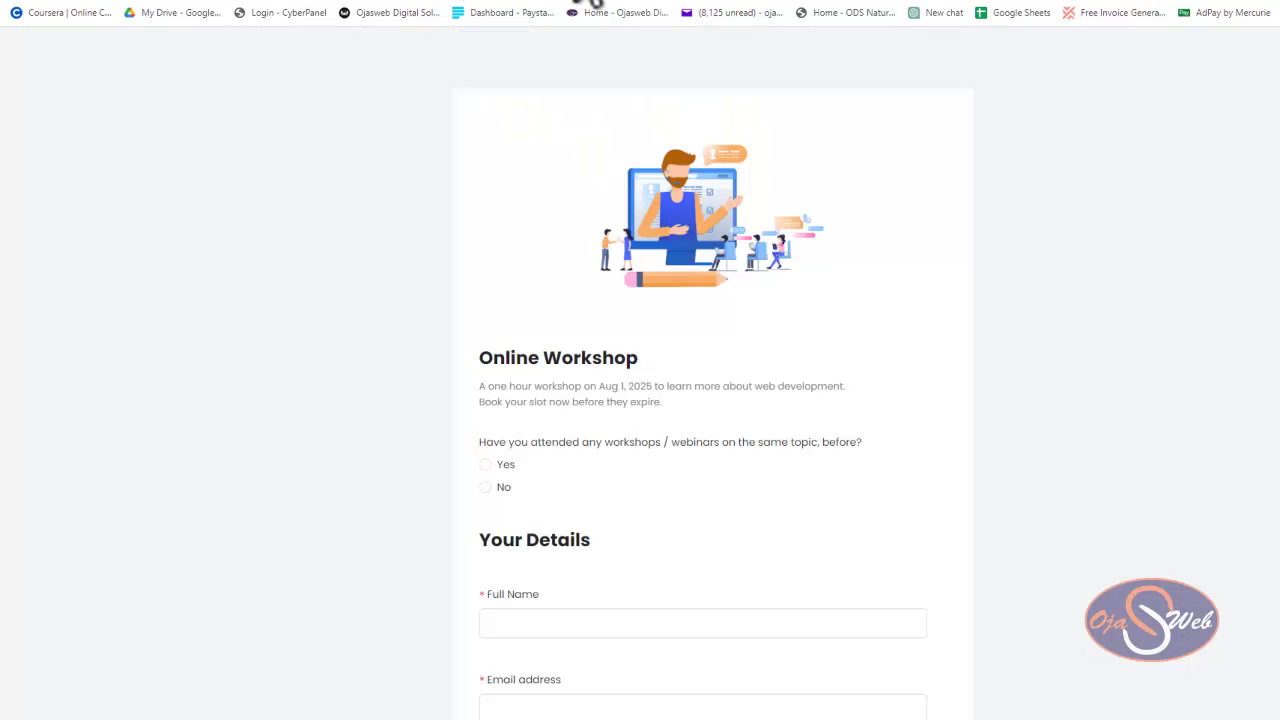
{"action": "left_click", "coordinate": [480, 4]}
Paste the YouTube link as the video source and delete the image block.
{"action": "key", "text": "ctrl+v"}
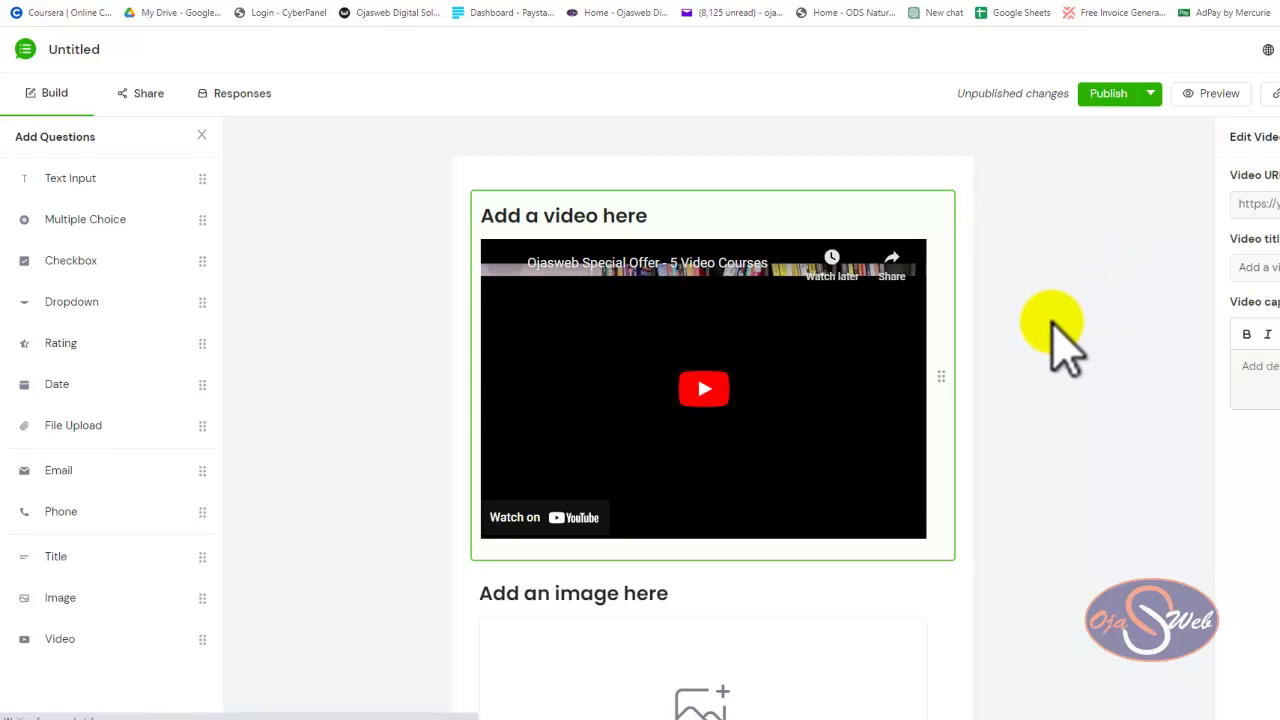
{"action": "scroll", "coordinate": [960, 335], "scroll_direction": "down", "scroll_amount": 3}
{"action": "left_click", "coordinate": [925, 330]}
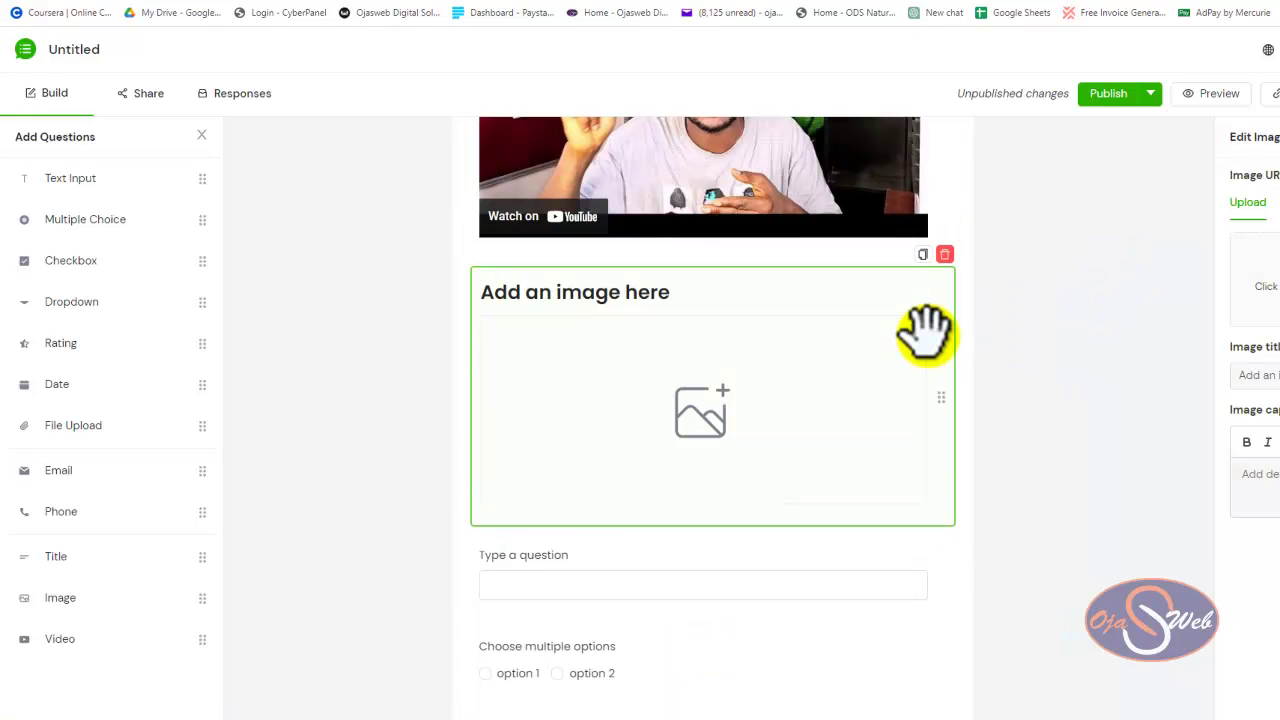
{"action": "left_click", "coordinate": [945, 256]}
{"action": "left_click", "coordinate": [934, 310]}
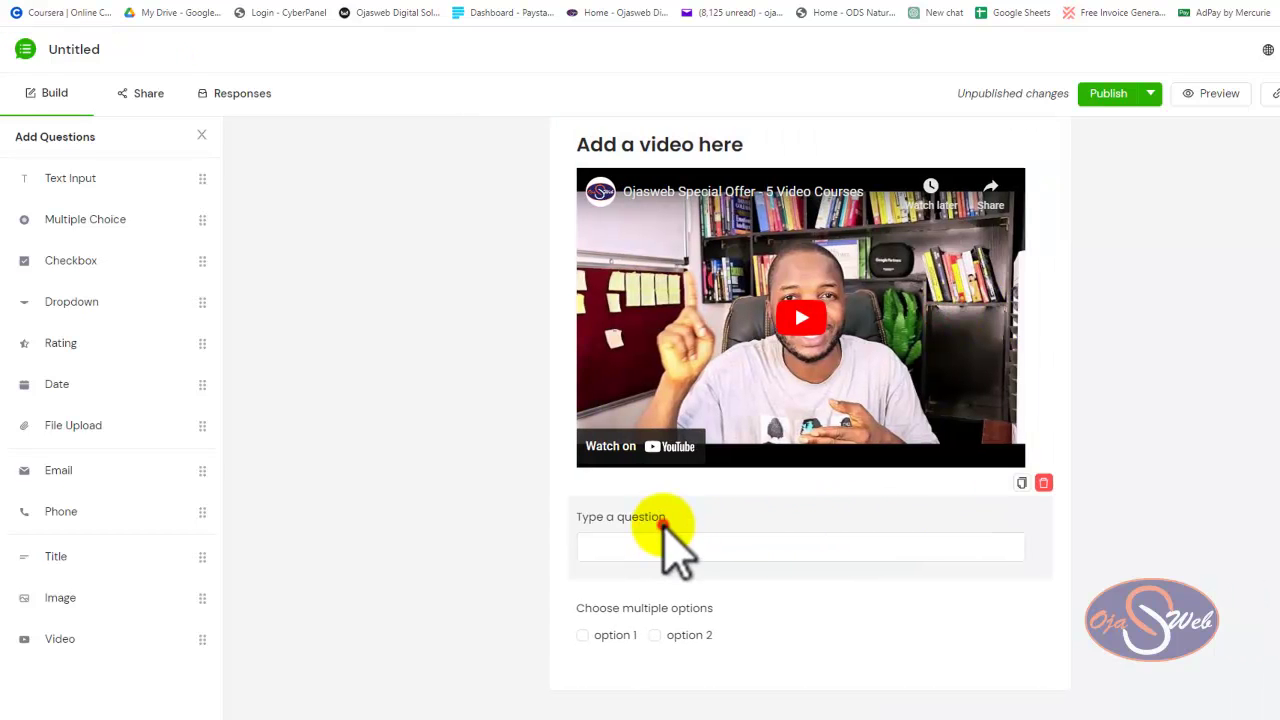
Change the text question to read 'Where Are You Located'.
{"action": "left_click", "coordinate": [663, 528]}
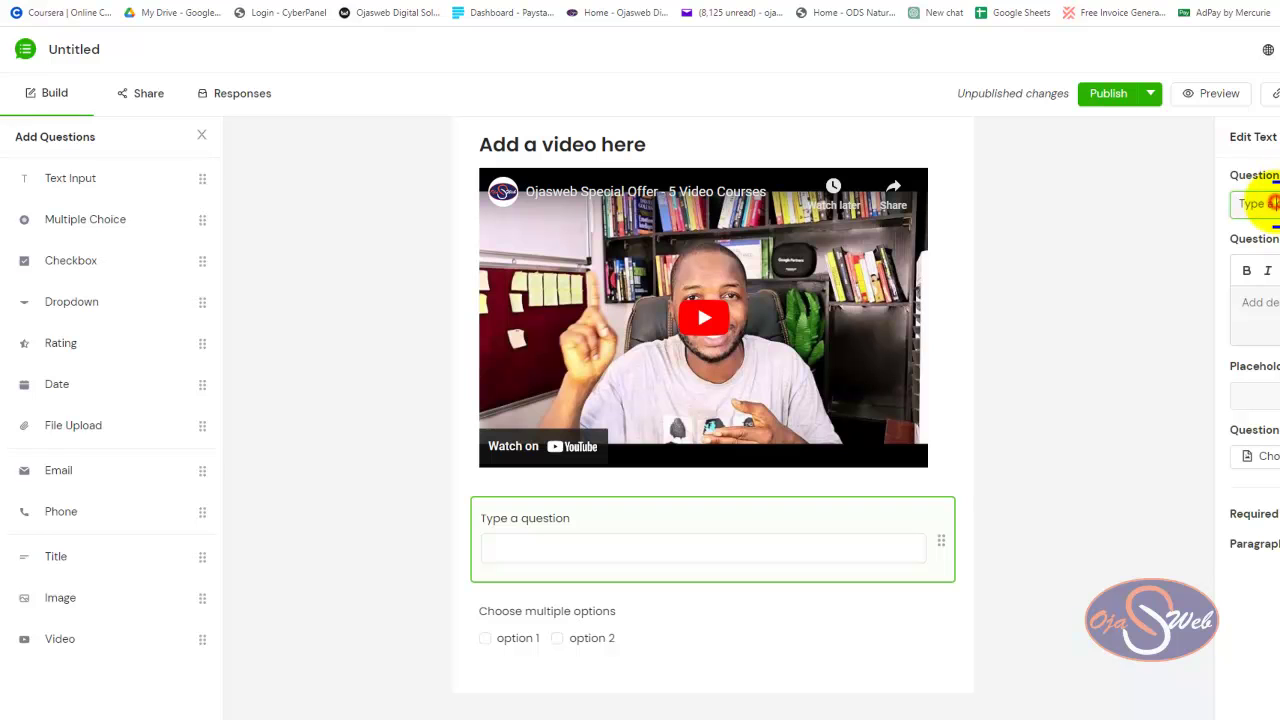
{"action": "type", "text": "Where Are You Located"}
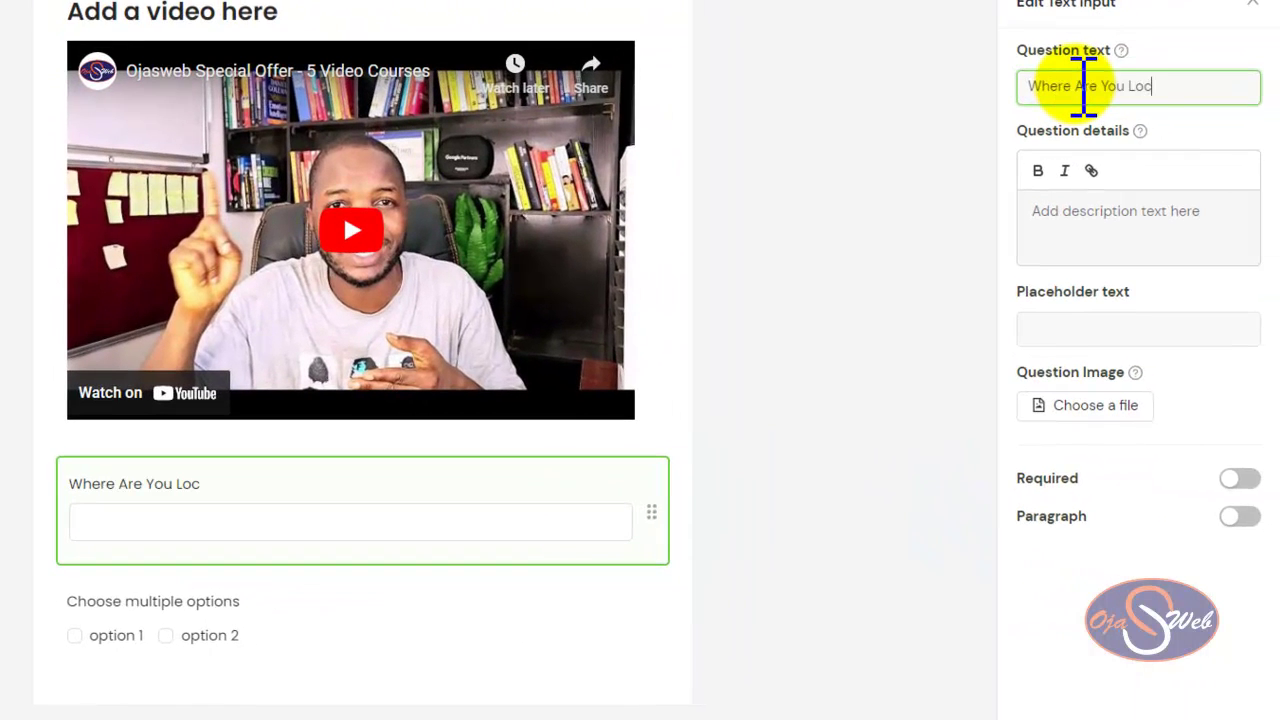
{"action": "left_click", "coordinate": [805, 447]}
Reword the checkbox question to 'What's Your Gender'.
{"action": "left_click", "coordinate": [105, 595]}
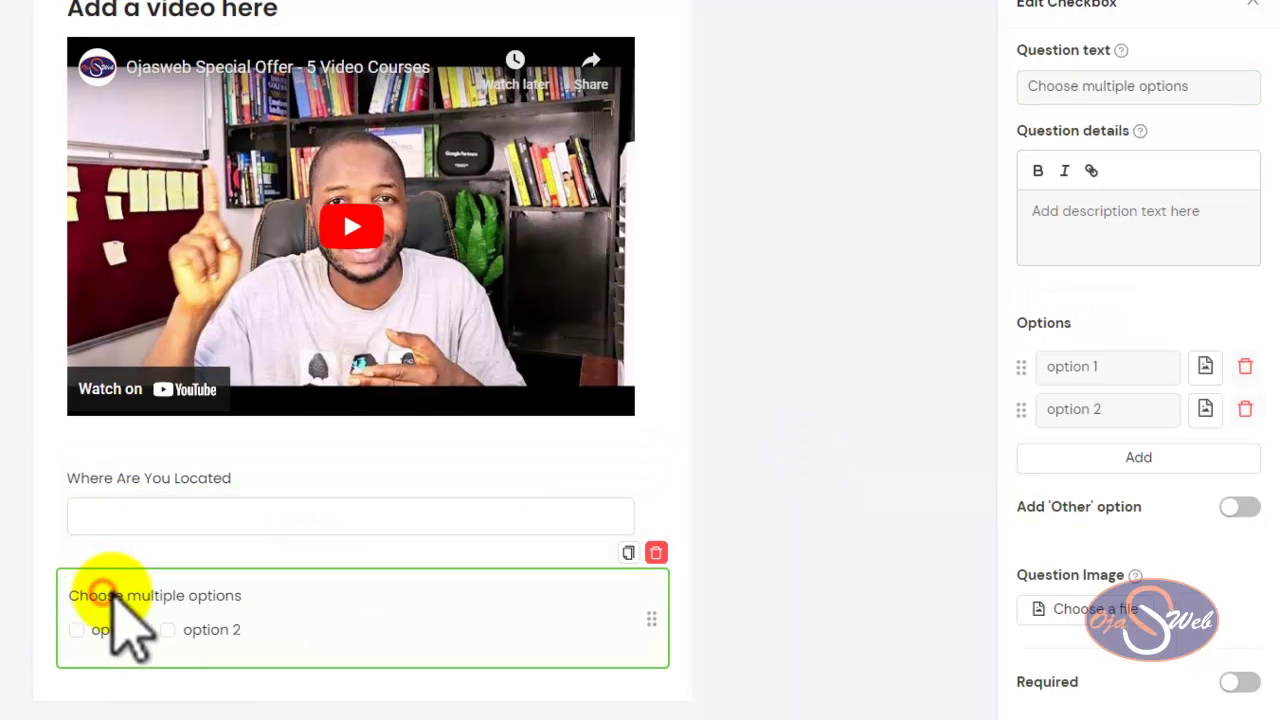
{"action": "left_click", "coordinate": [1126, 366]}
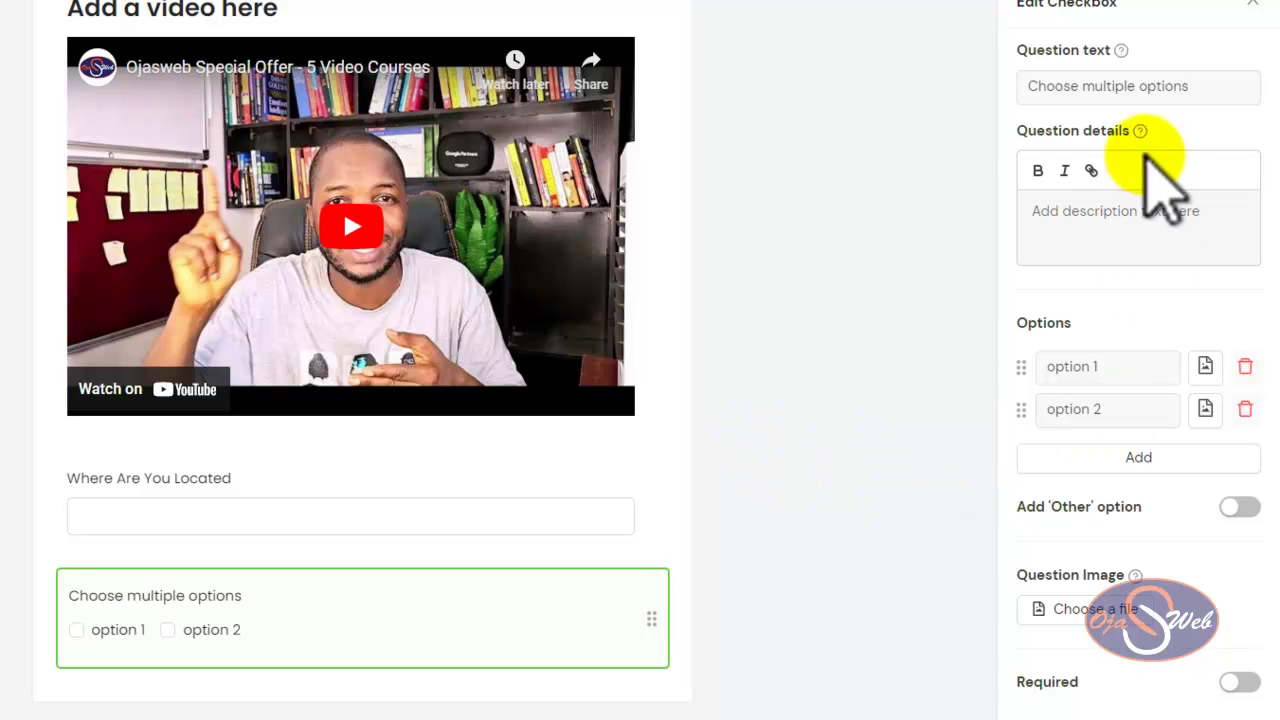
{"action": "left_click", "coordinate": [1117, 82]}
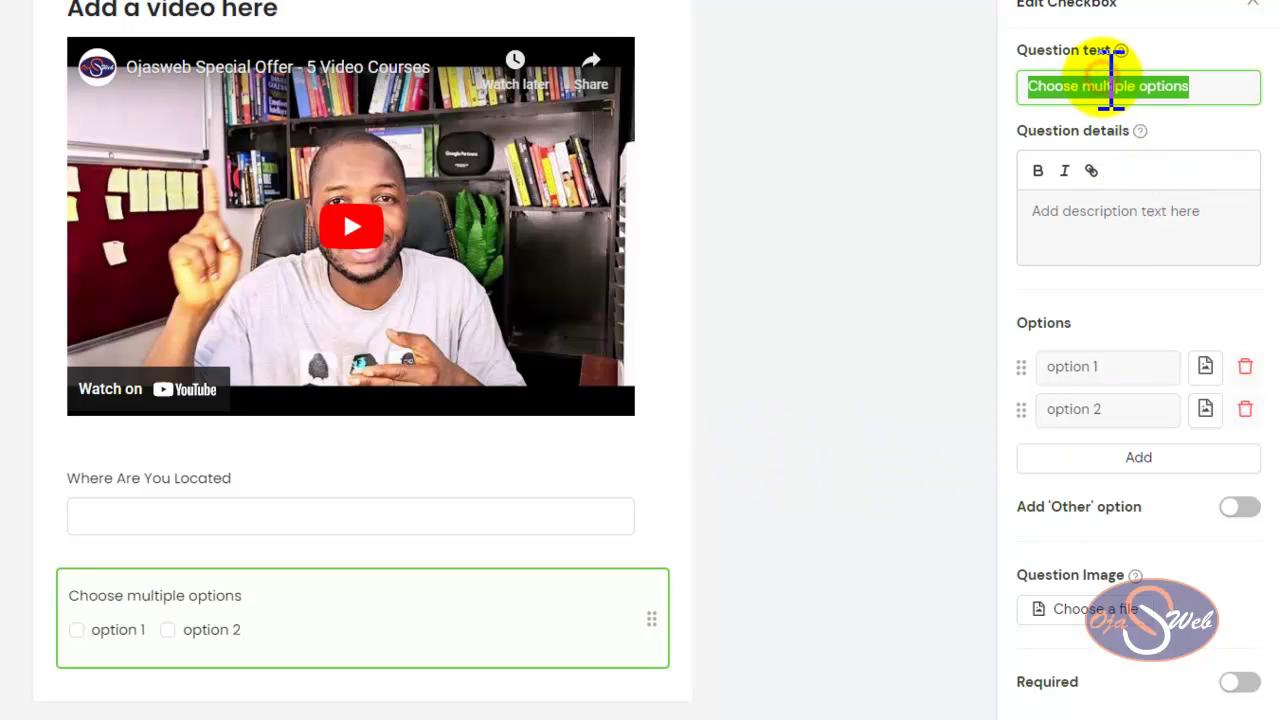
{"action": "type", "text": "What's Your"}
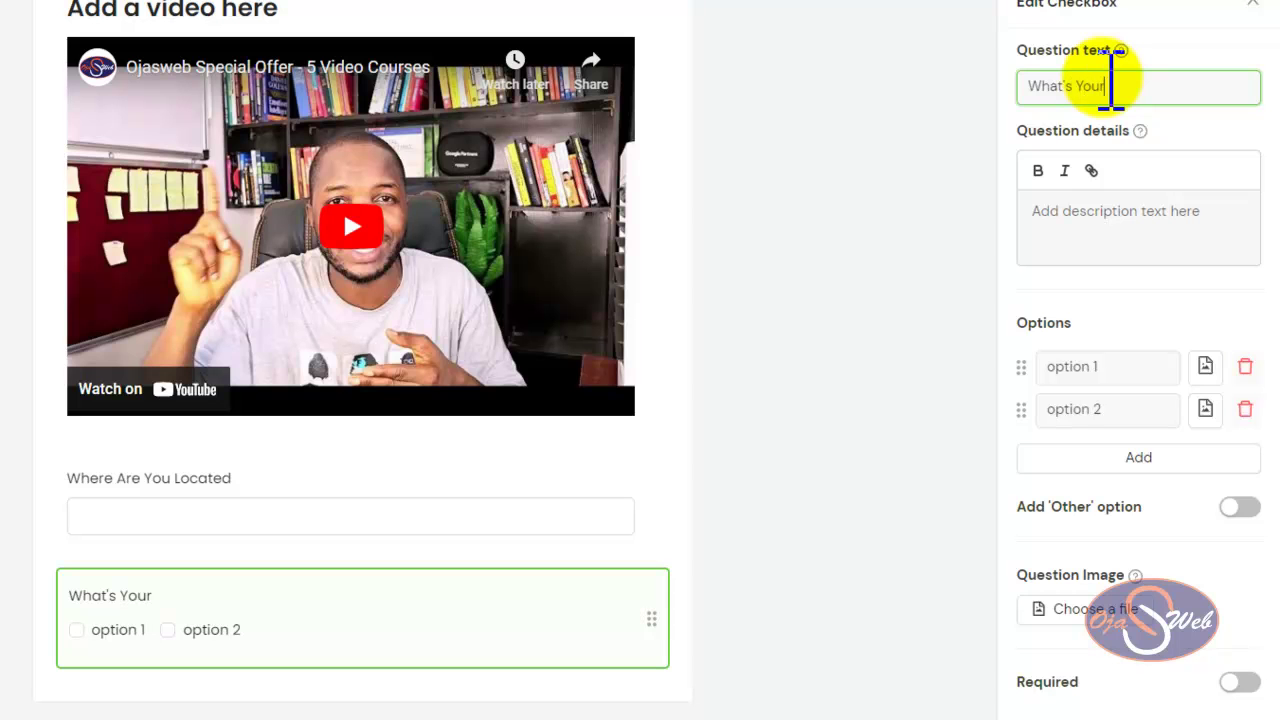
{"action": "type", "text": " Gender"}
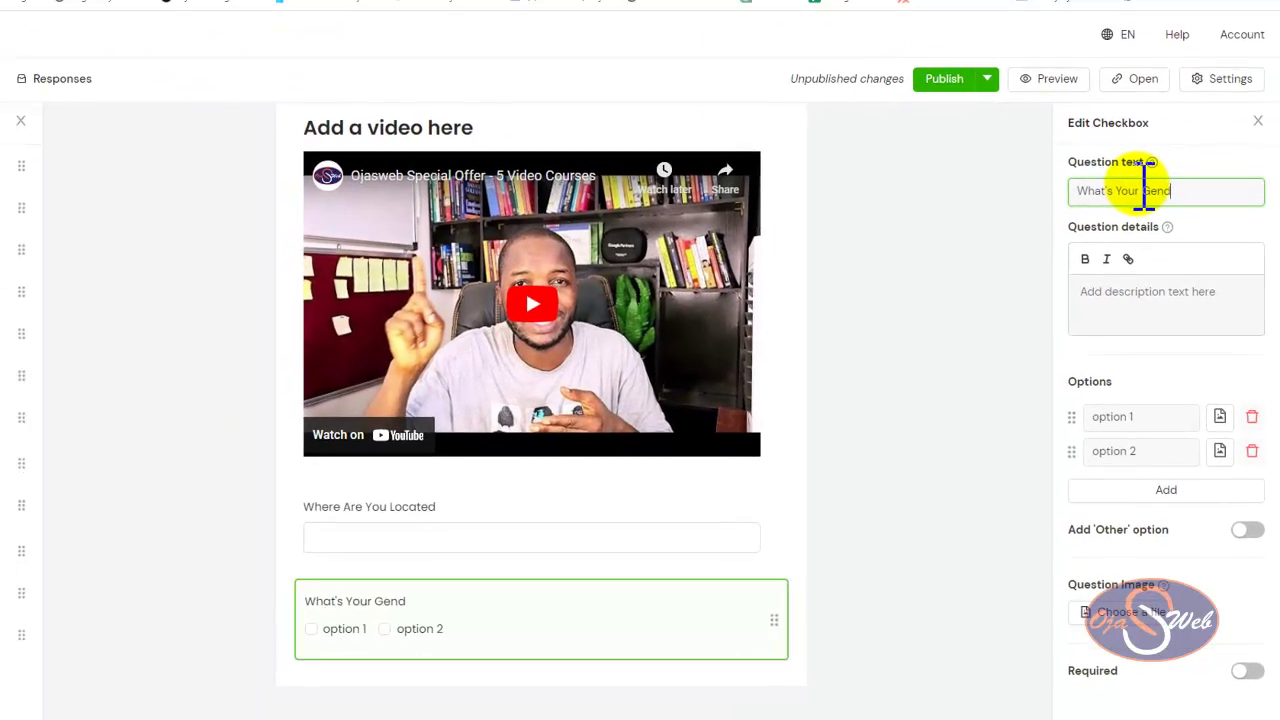
Set the answer options to Male and Female, and add an email field above the question.
{"action": "left_click", "coordinate": [1123, 421]}
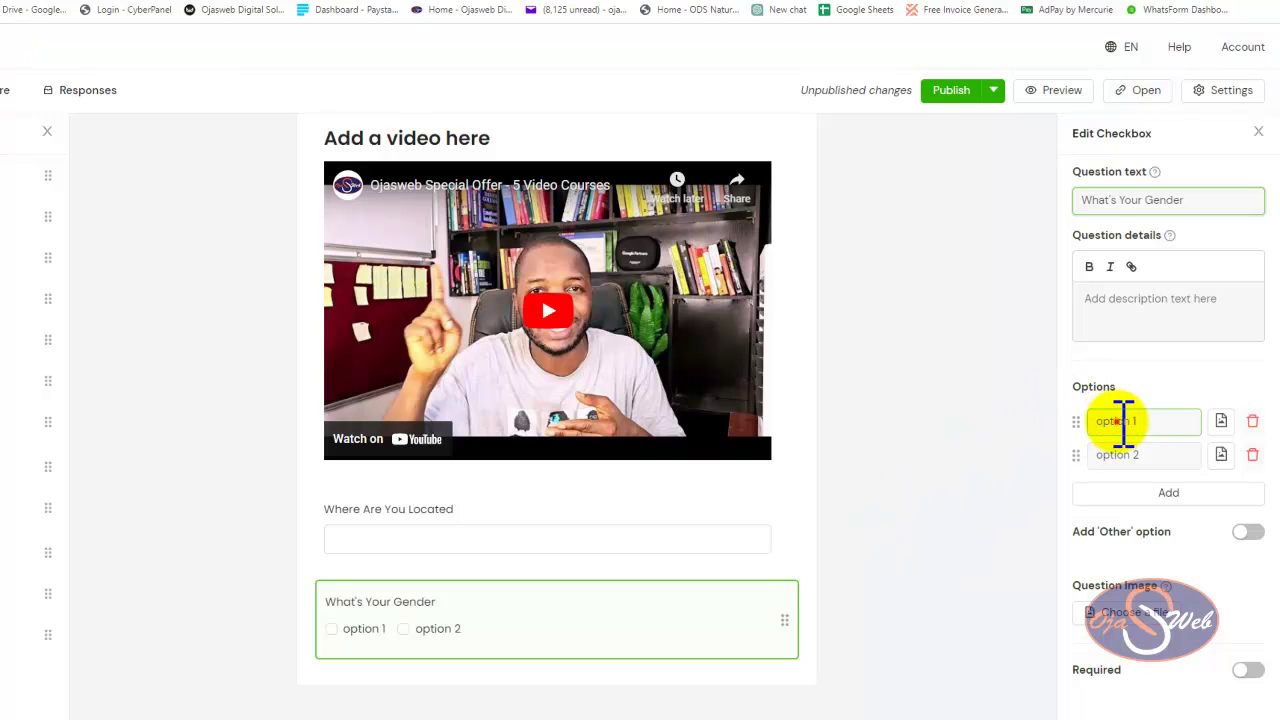
{"action": "type", "text": "Male"}
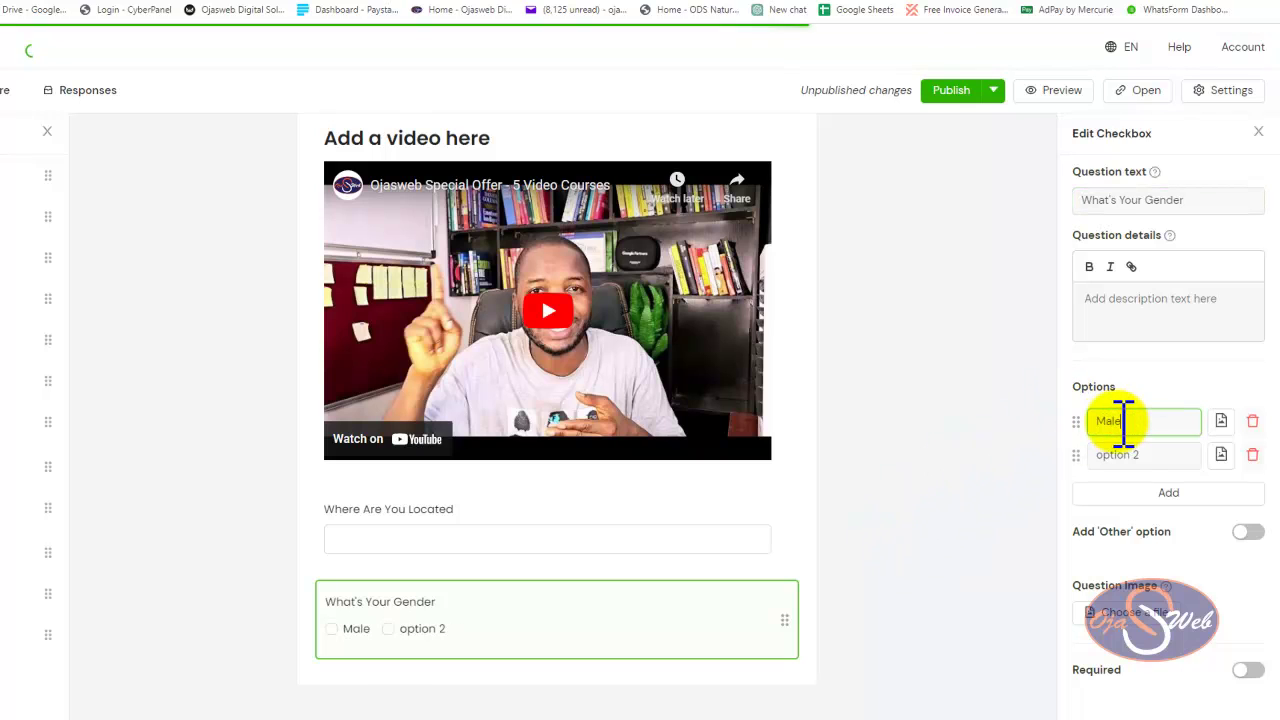
{"action": "left_click", "coordinate": [1130, 455]}
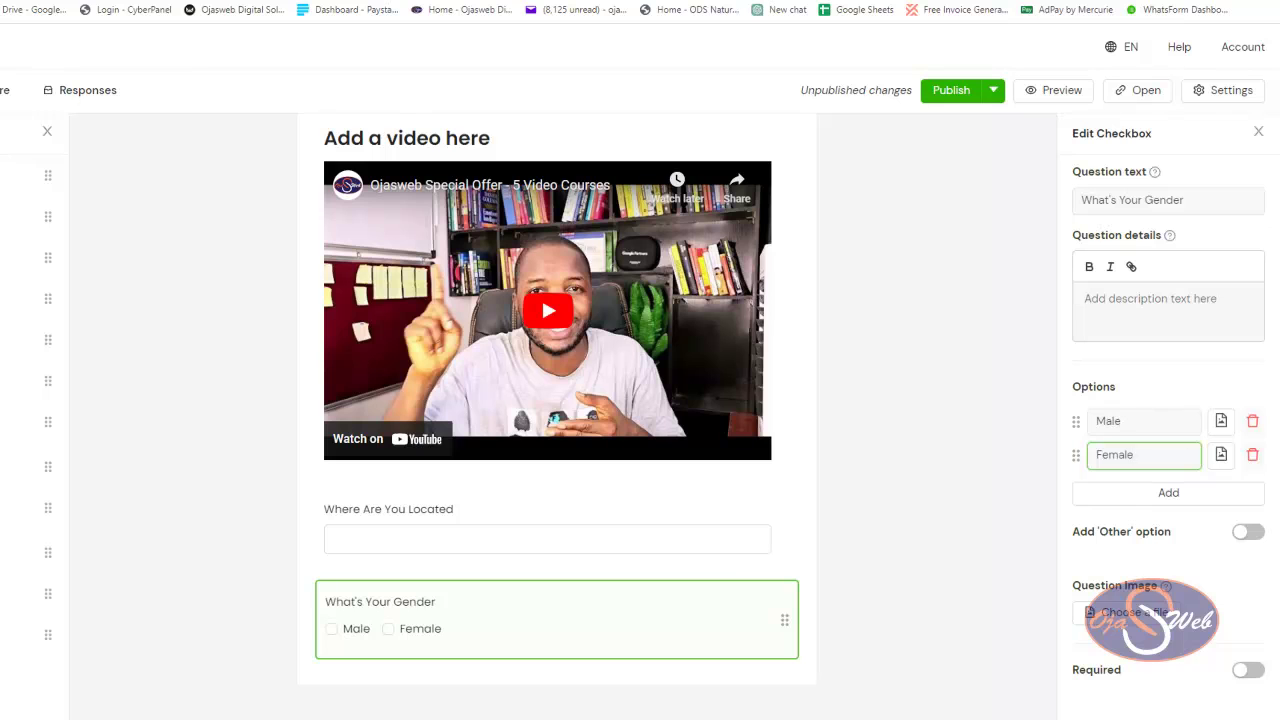
{"action": "left_click_drag", "start_coordinate": [30, 467], "coordinate": [380, 563]}
Add a 'What's Your Job Title?' heading at the bottom of the form and publish it.
{"action": "scroll", "coordinate": [455, 505], "scroll_direction": "down", "scroll_amount": 1}
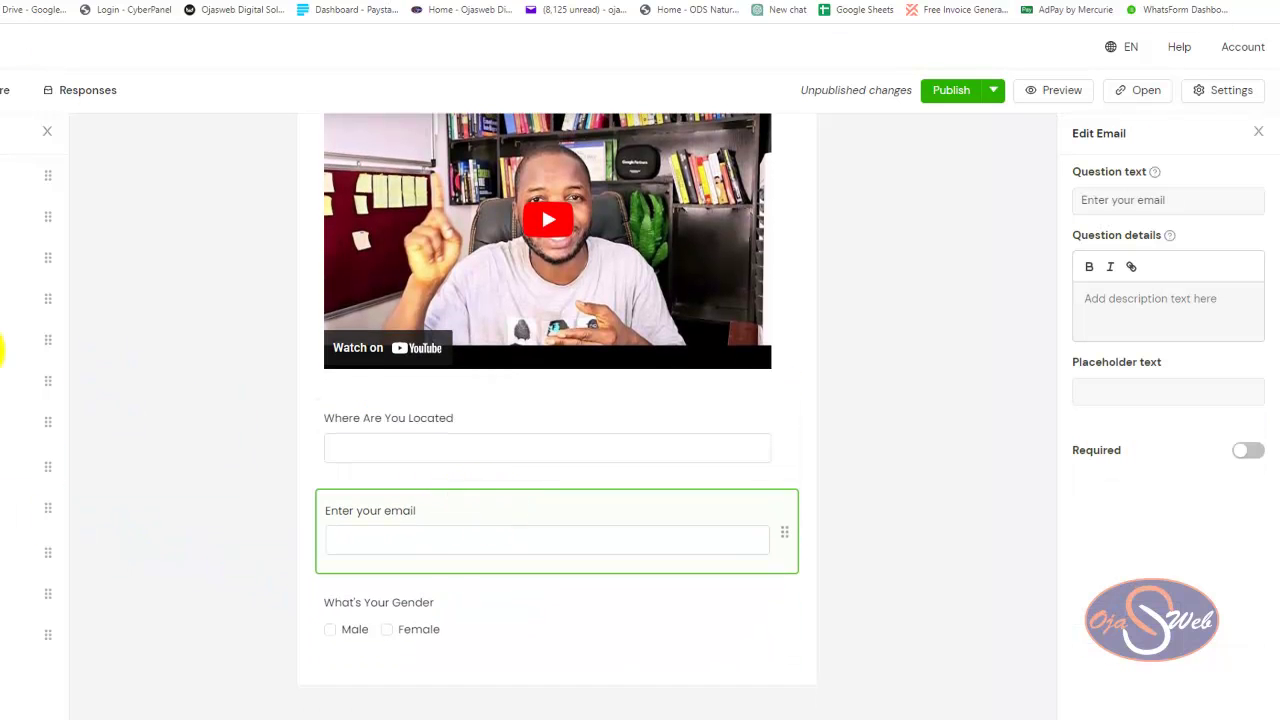
{"action": "left_click_drag", "start_coordinate": [47, 552], "coordinate": [314, 634]}
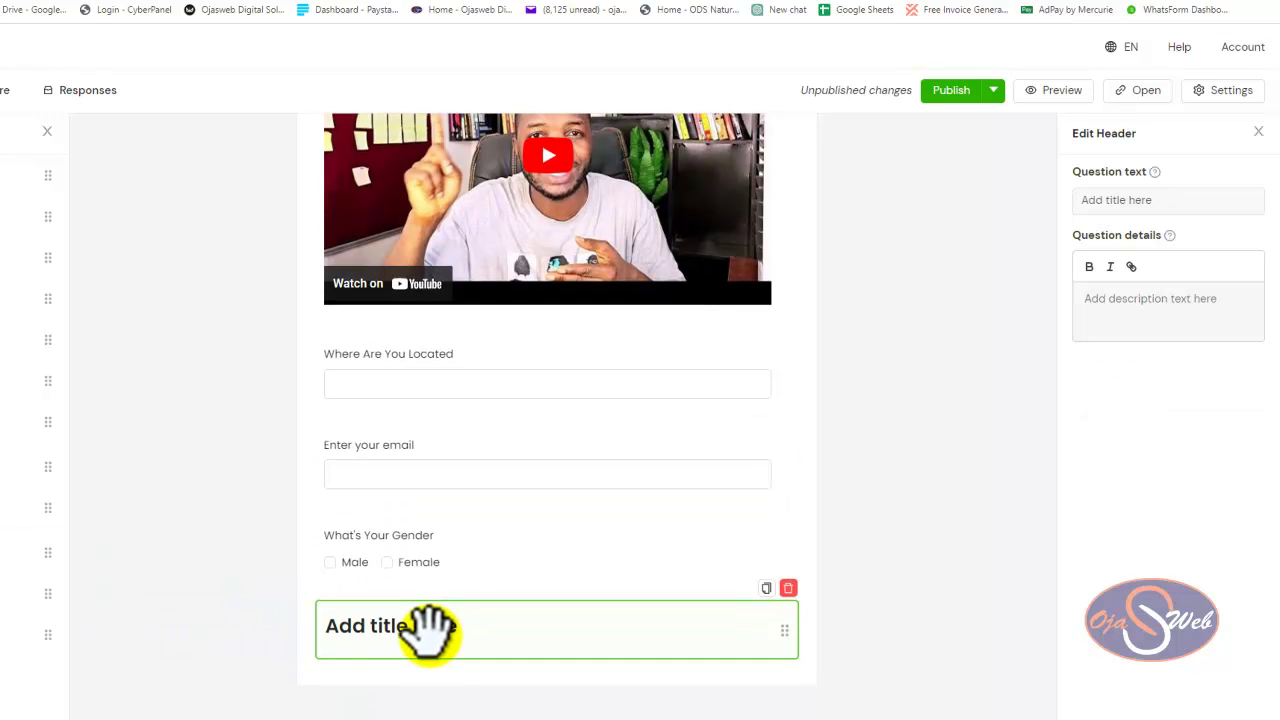
{"action": "left_click", "coordinate": [1127, 200]}
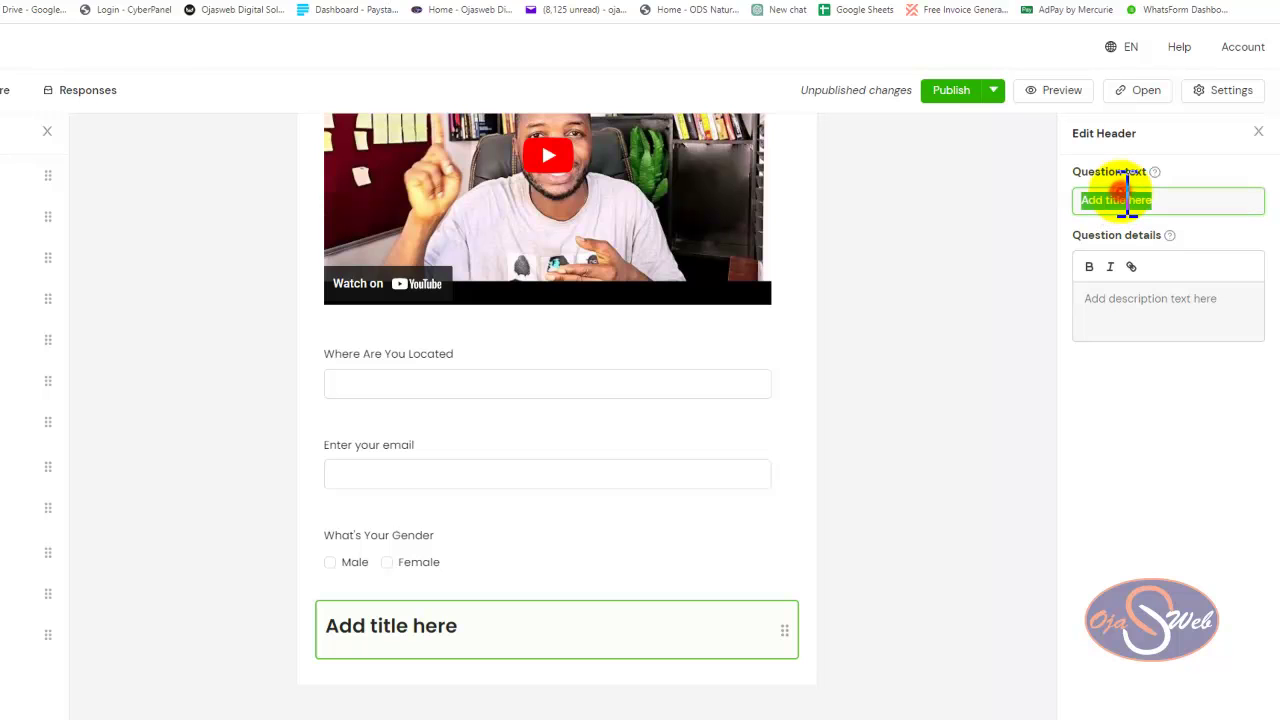
{"action": "type", "text": "What's Your Job Title?"}
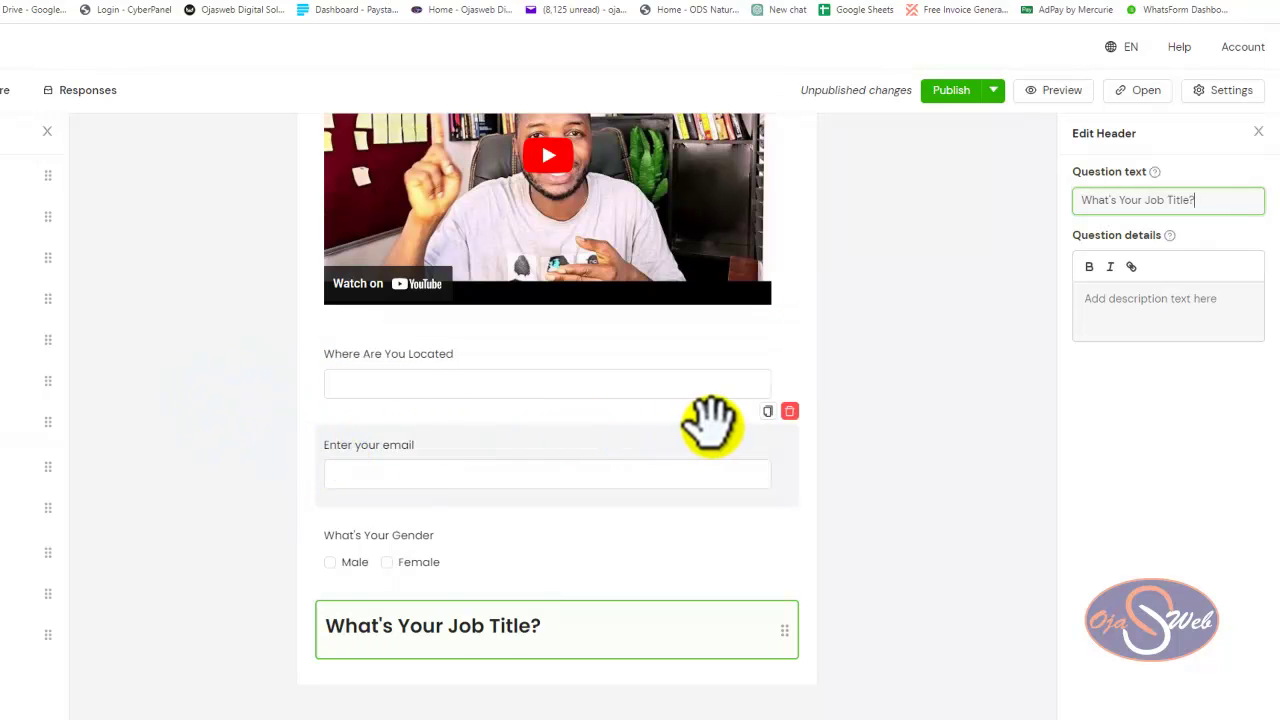
{"action": "scroll", "coordinate": [880, 357], "scroll_direction": "up", "scroll_amount": 3}
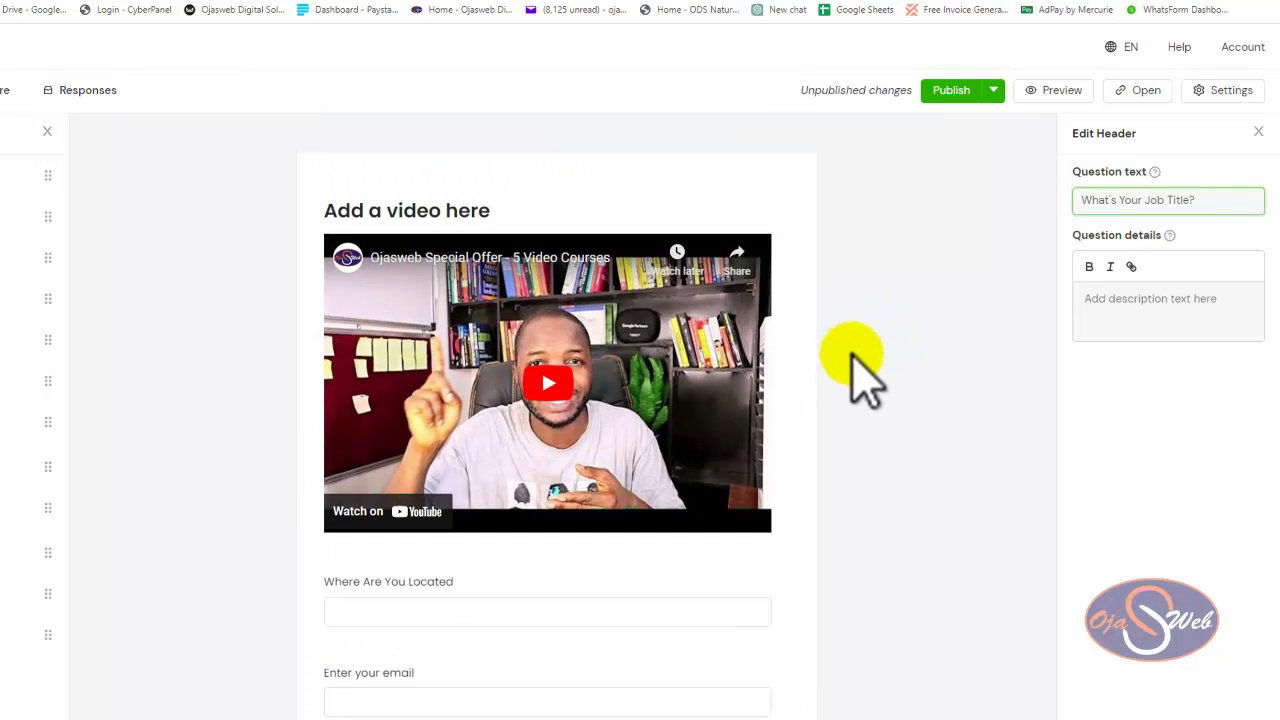
{"action": "left_click", "coordinate": [947, 91]}
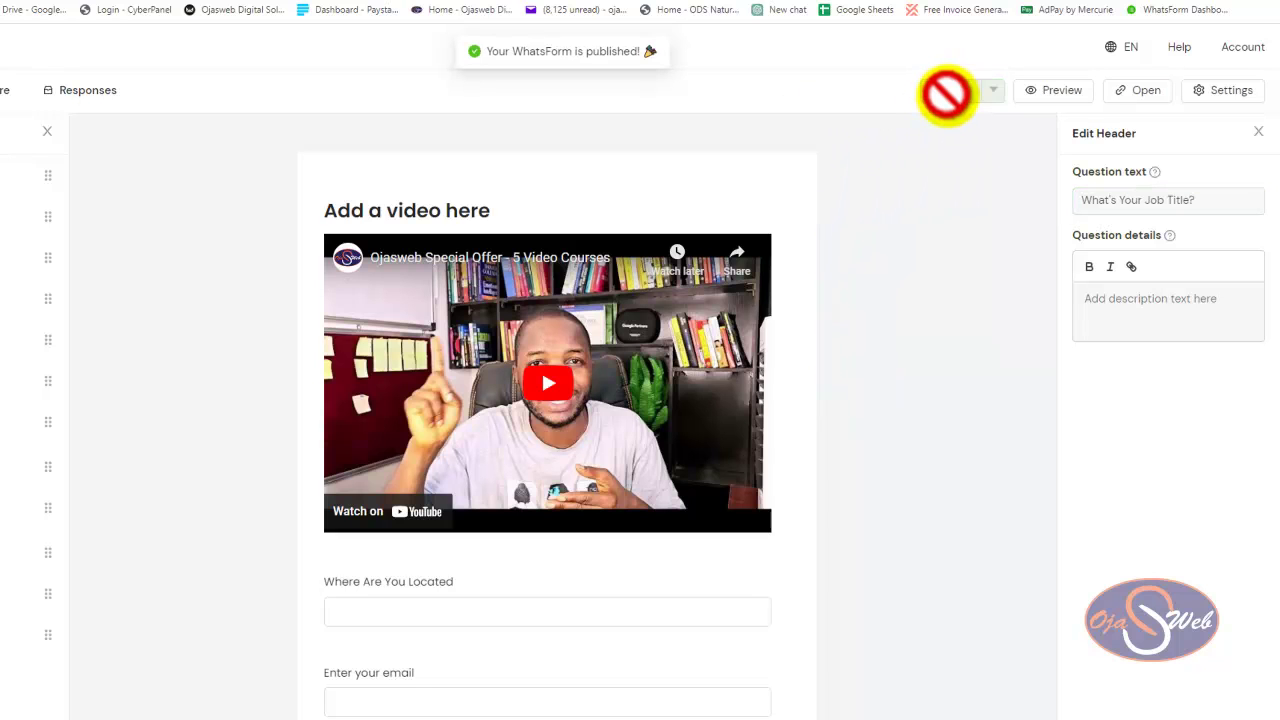
Open the published form's live page and scroll through its questions.
{"action": "left_click", "coordinate": [1140, 90]}
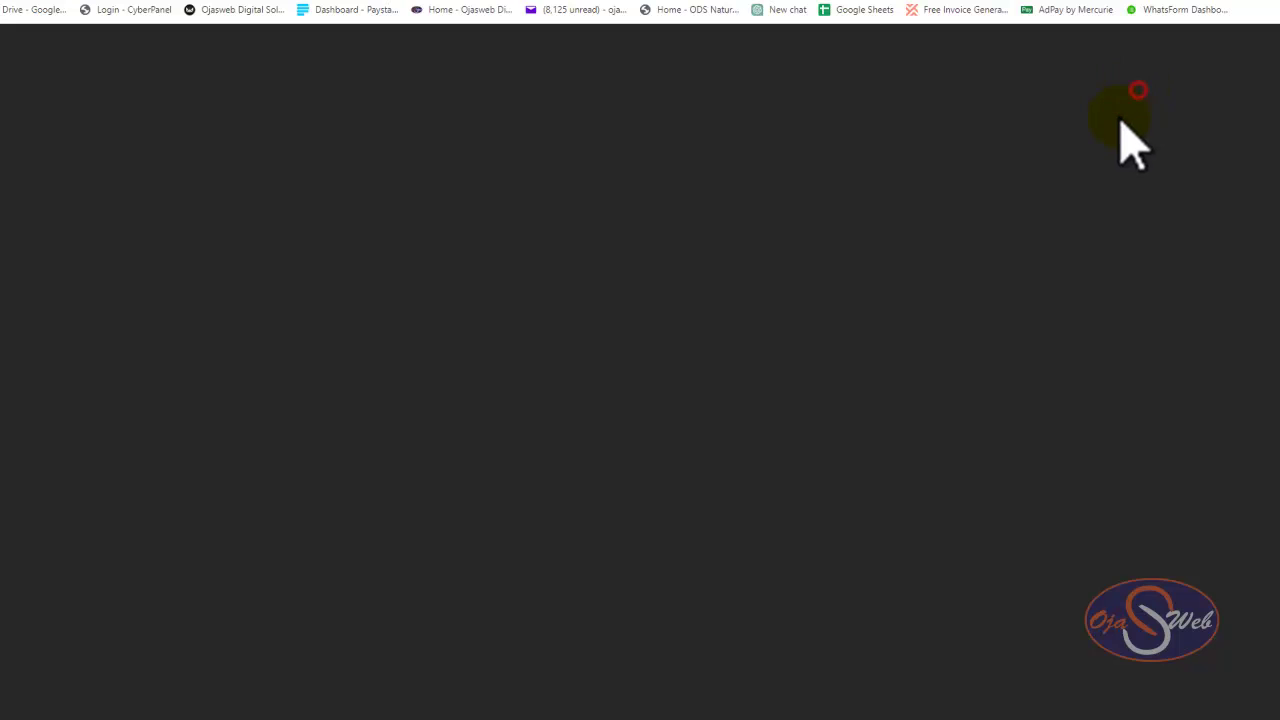
{"action": "scroll", "coordinate": [493, 137], "scroll_direction": "down", "scroll_amount": 1}
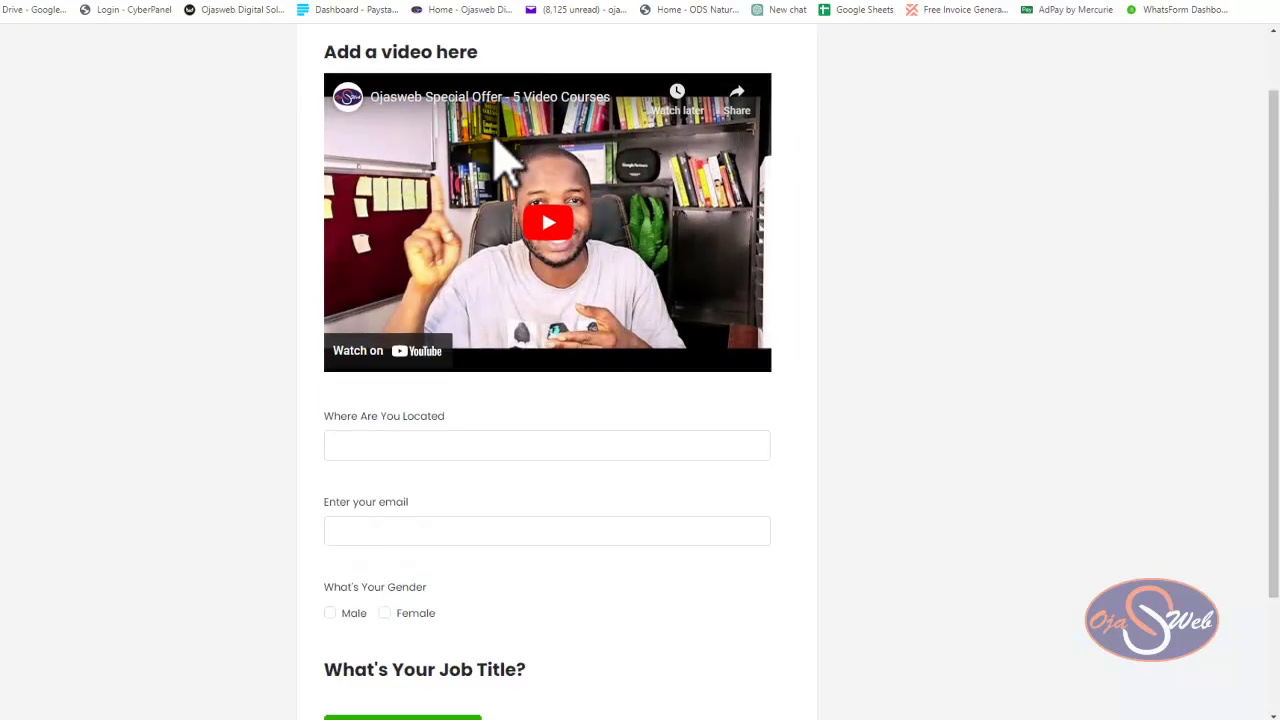
{"action": "scroll", "coordinate": [494, 140], "scroll_direction": "down", "scroll_amount": 2}
{"action": "scroll", "coordinate": [520, 320], "scroll_direction": "up", "scroll_amount": 3}
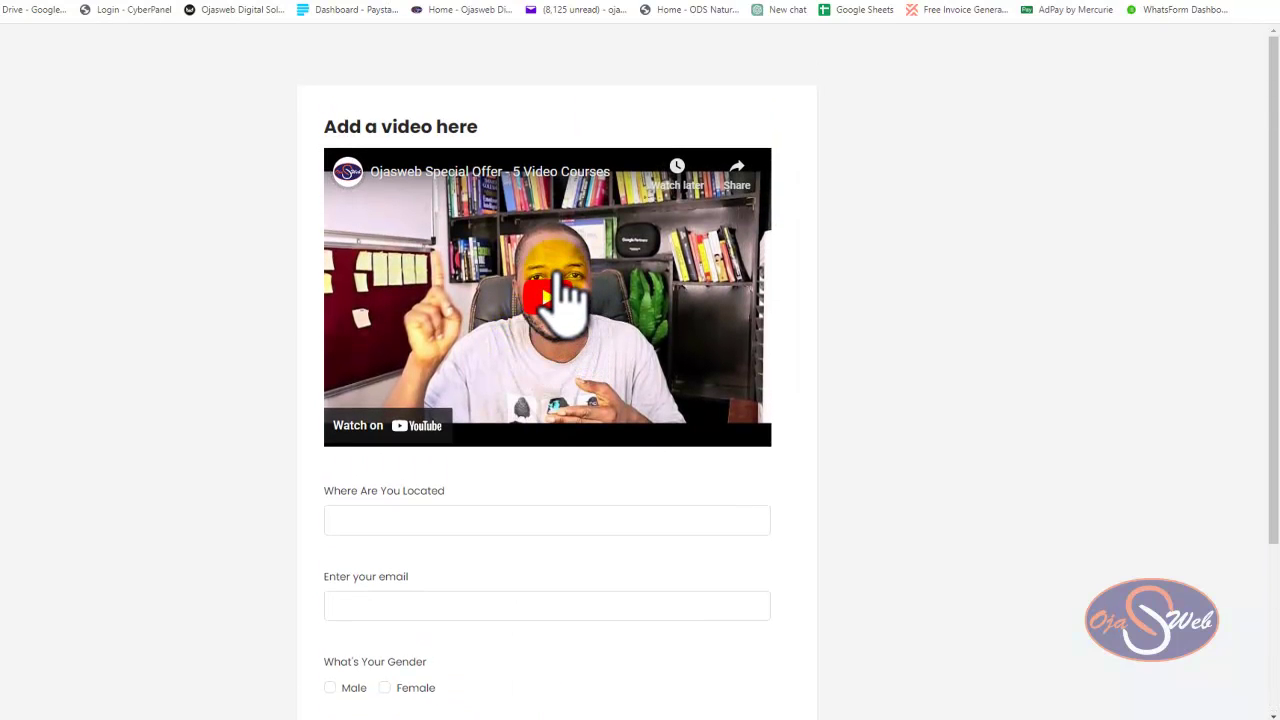
{"action": "scroll", "coordinate": [571, 314], "scroll_direction": "down", "scroll_amount": 1}
{"action": "scroll", "coordinate": [500, 340], "scroll_direction": "up", "scroll_amount": 1}
{"action": "key", "text": "Tab"}
{"action": "scroll", "coordinate": [462, 372], "scroll_direction": "down", "scroll_amount": 3}
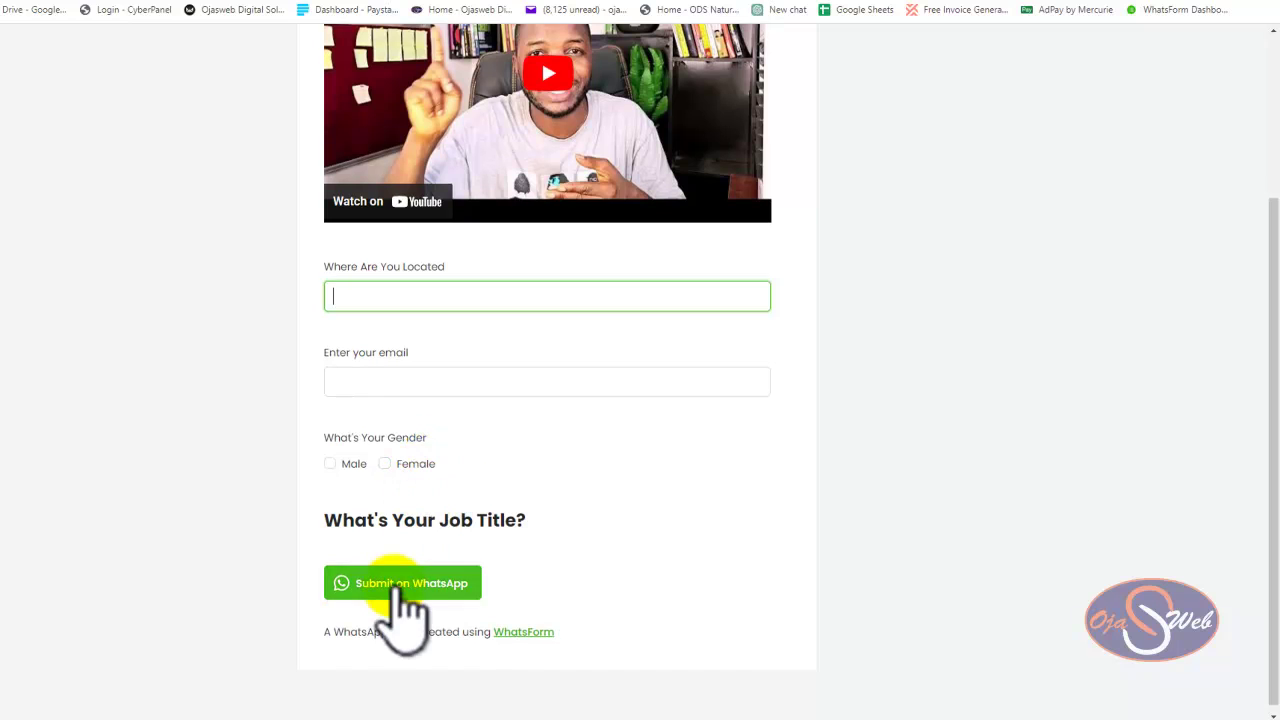
Answer Lagos for location, fill in an email address, choose Male, and submit to WhatsApp.
{"action": "left_click", "coordinate": [446, 297]}
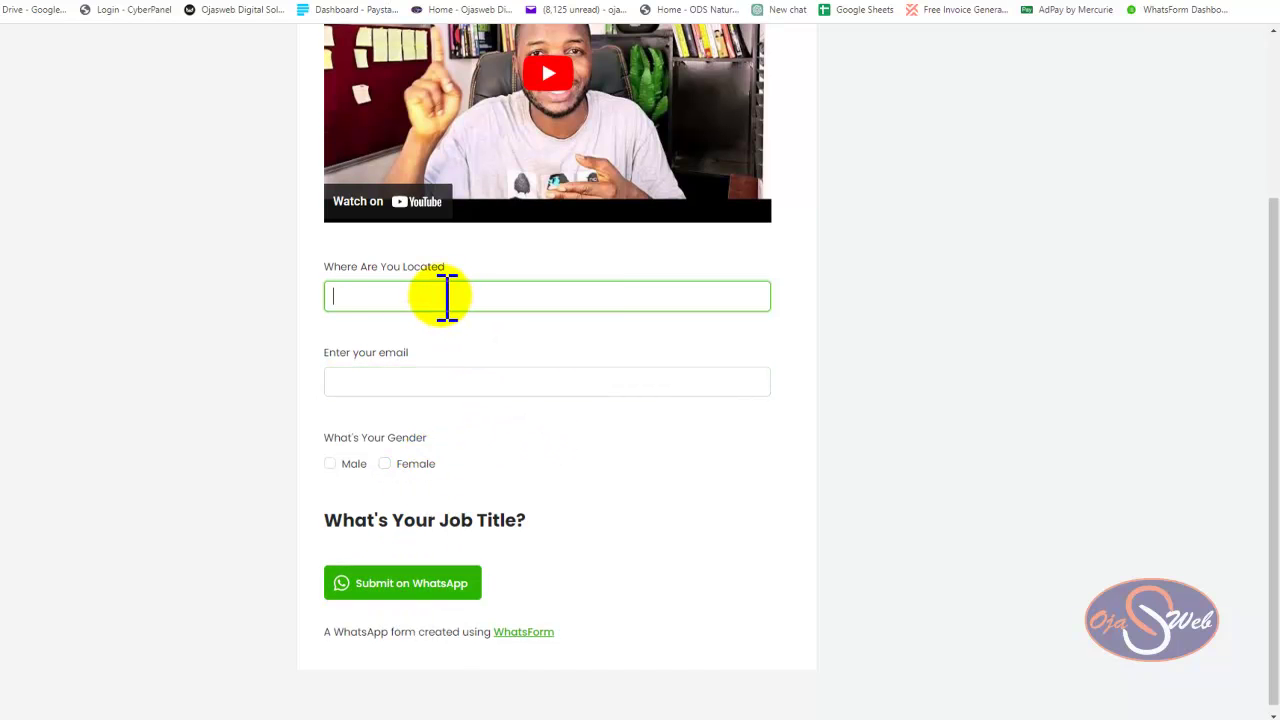
{"action": "type", "text": "Lagos"}
{"action": "left_click", "coordinate": [431, 385]}
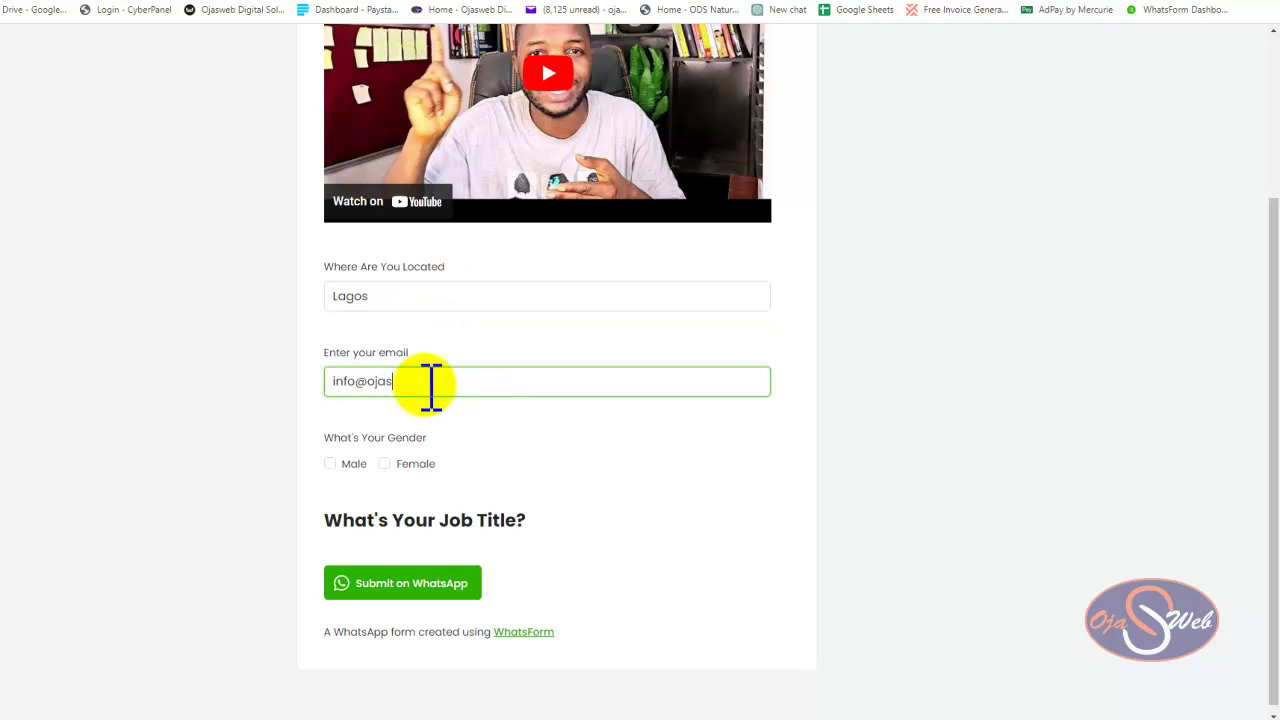
{"action": "left_click", "coordinate": [330, 463]}
{"action": "left_click", "coordinate": [372, 578]}
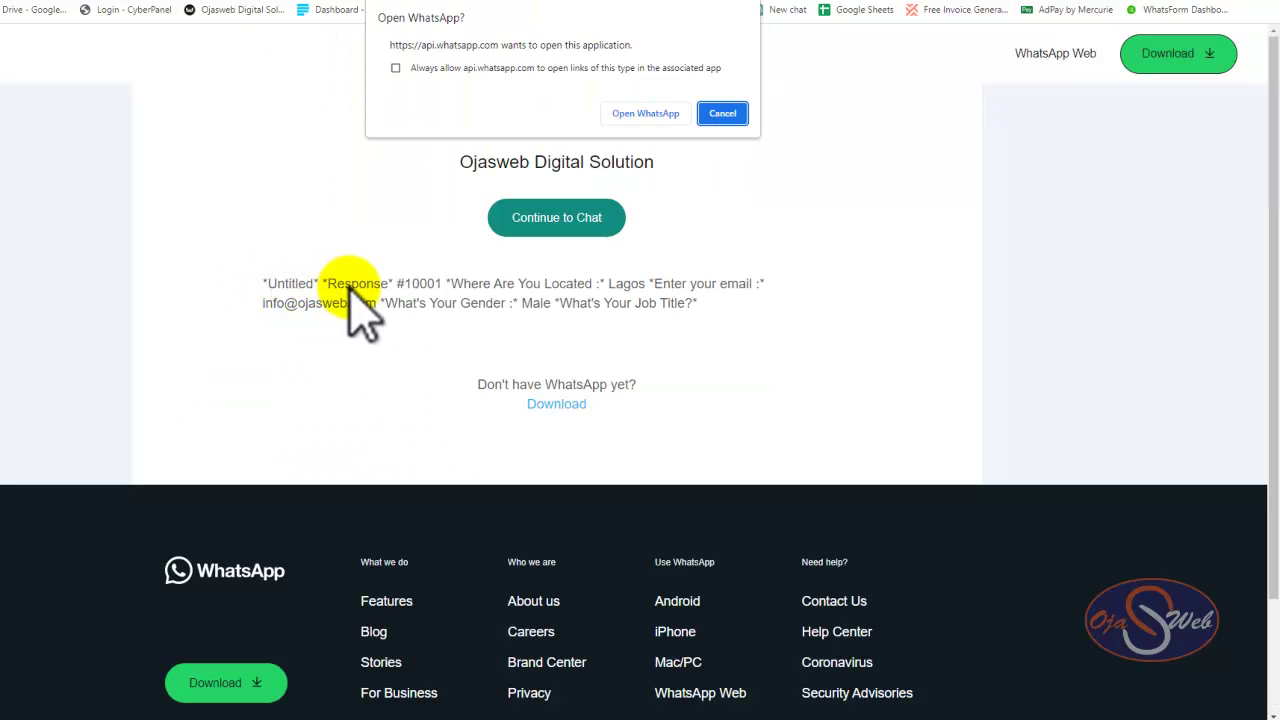